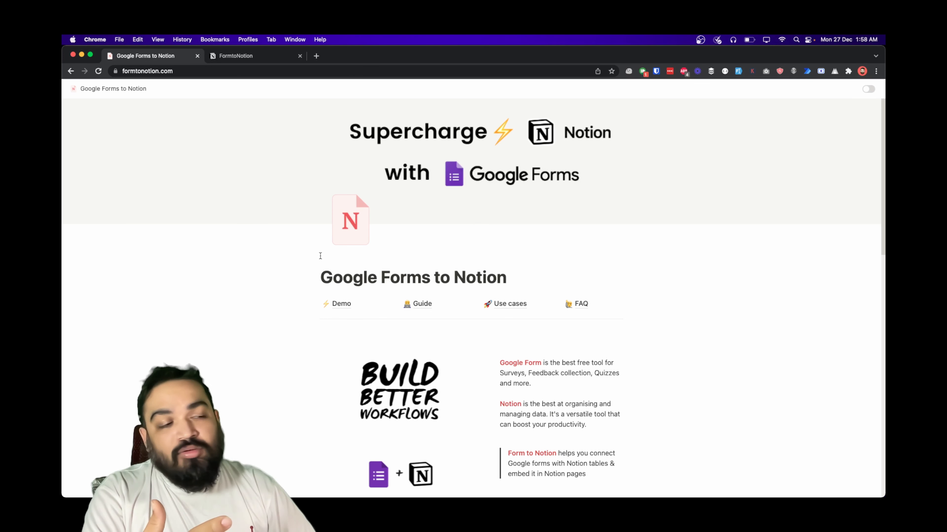
- Open the Form to Notion demo page and scroll through its sample Notion table
scroll(421, 304, down, 1)
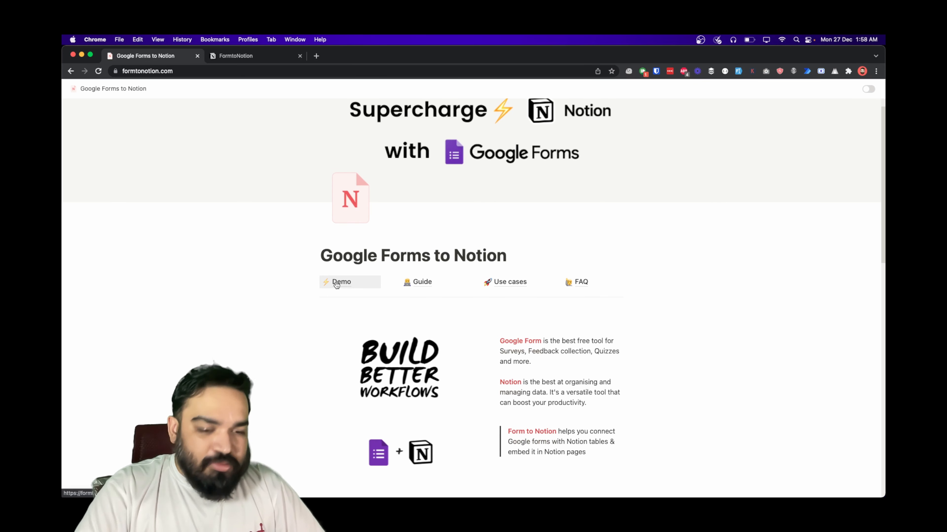
click(336, 284)
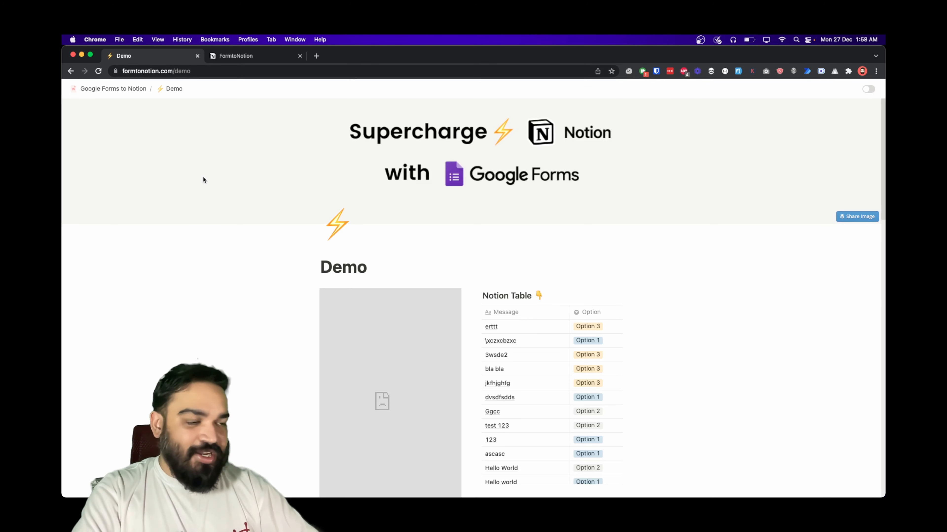
scroll(500, 335, down, 3)
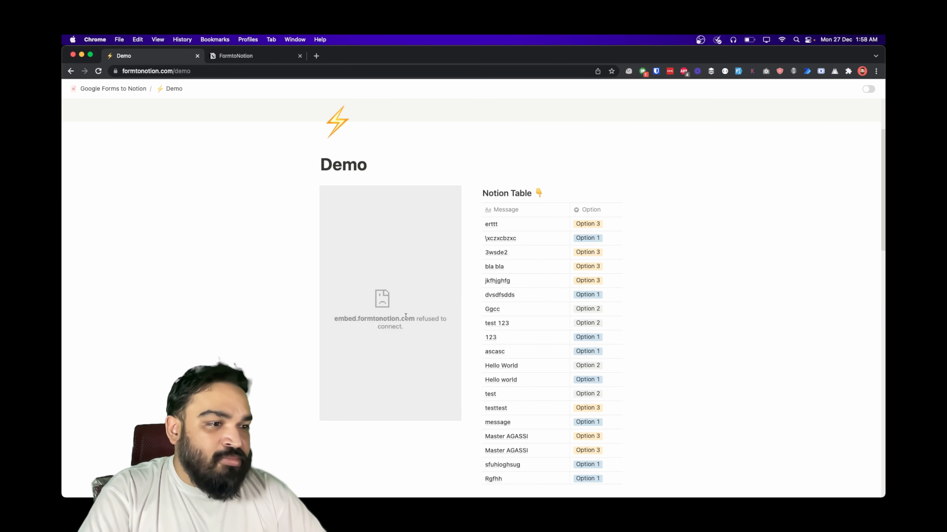
triple_click(412, 327)
click(429, 350)
scroll(430, 354, down, 3)
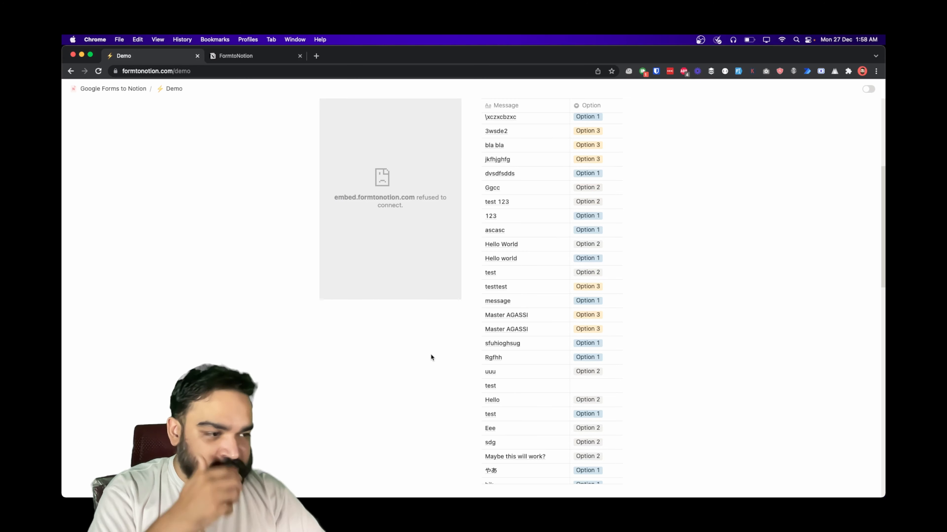
scroll(431, 355, down, 9)
scroll(431, 354, up, 6)
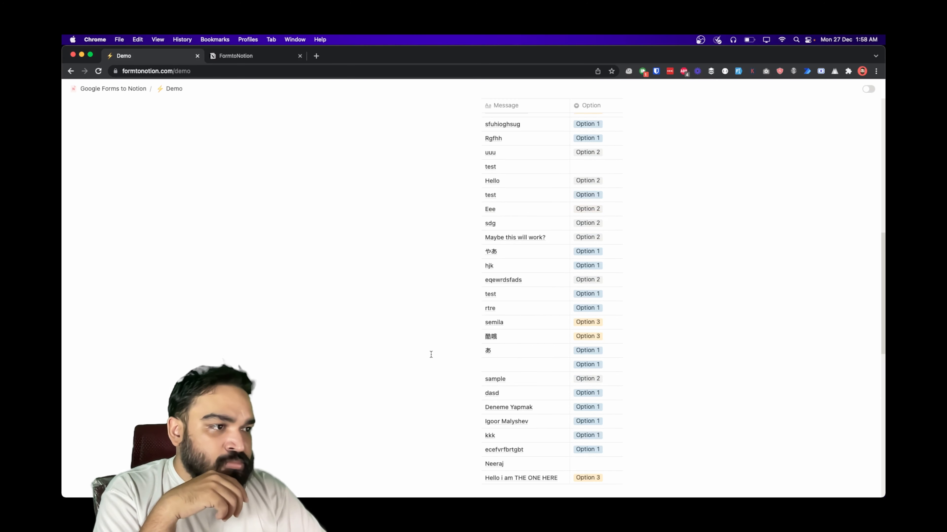
scroll(430, 355, up, 9)
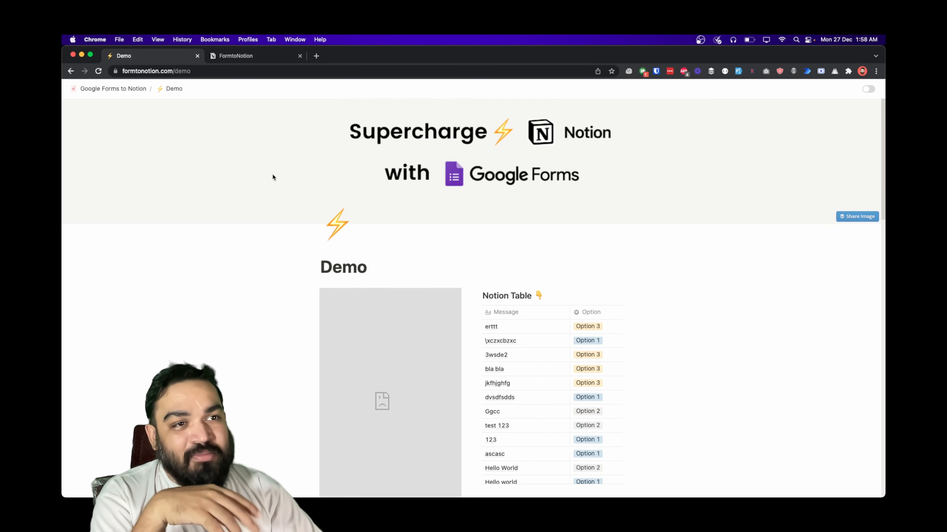
- Go back to the Google Forms to Notion home page and open the add-on install page
click(79, 88)
scroll(510, 417, down, 5)
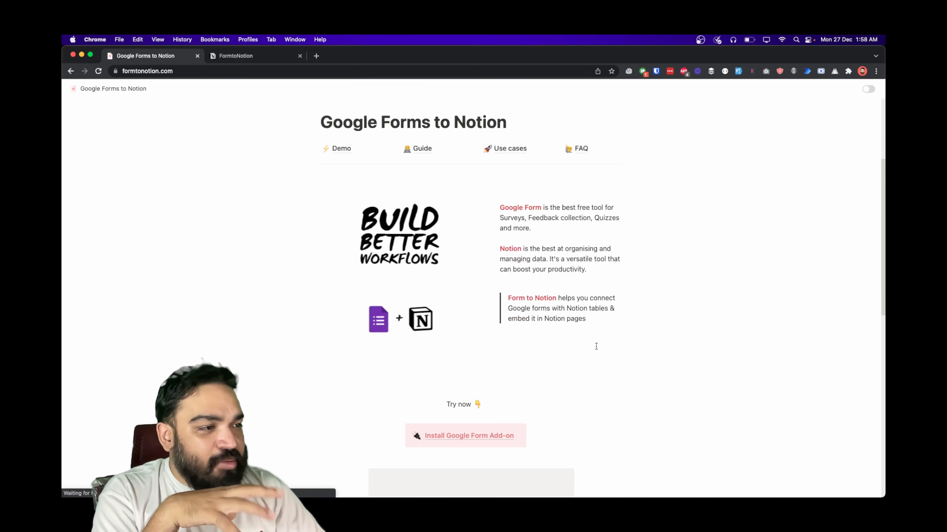
click(464, 428)
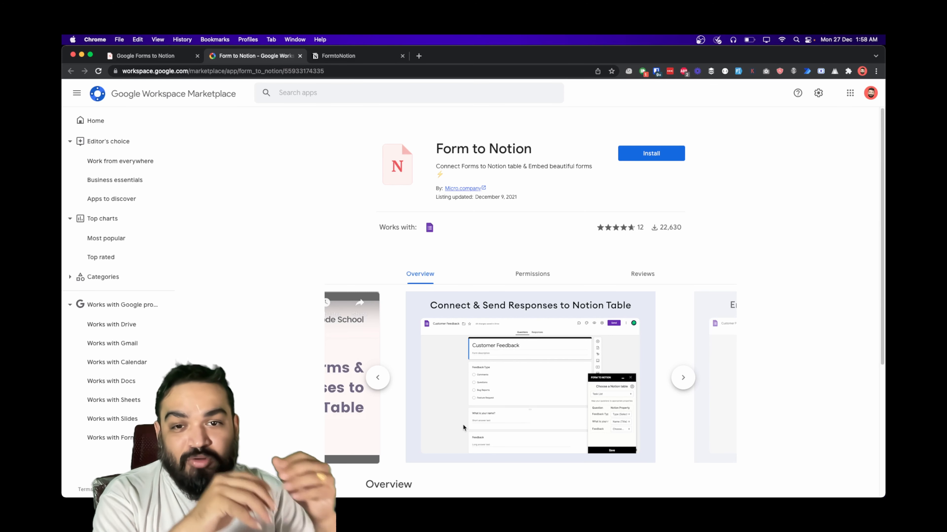
- Start installing Form to Notion and enter the Google account e-mail address
click(633, 157)
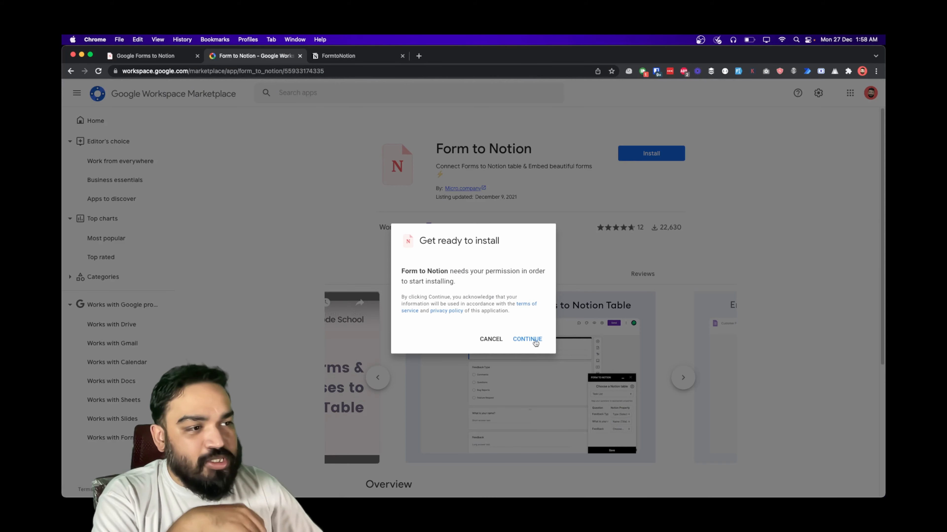
click(534, 338)
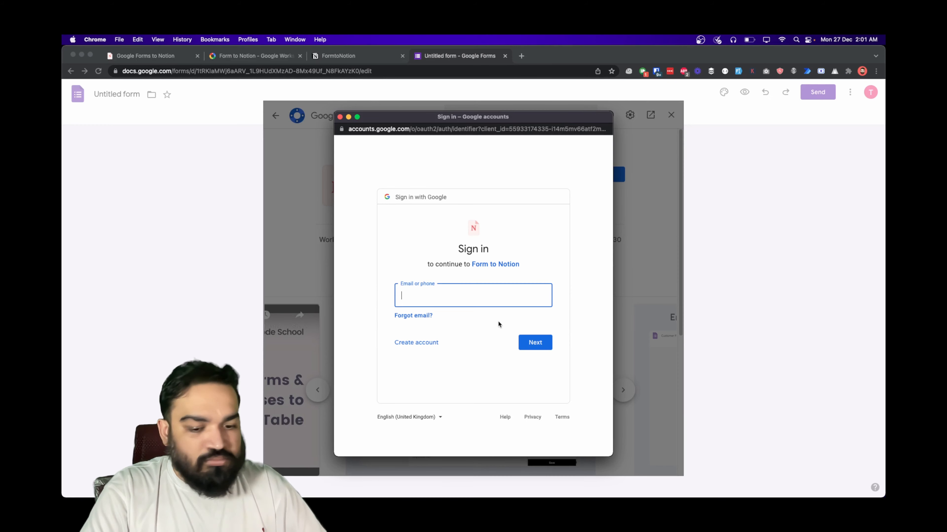
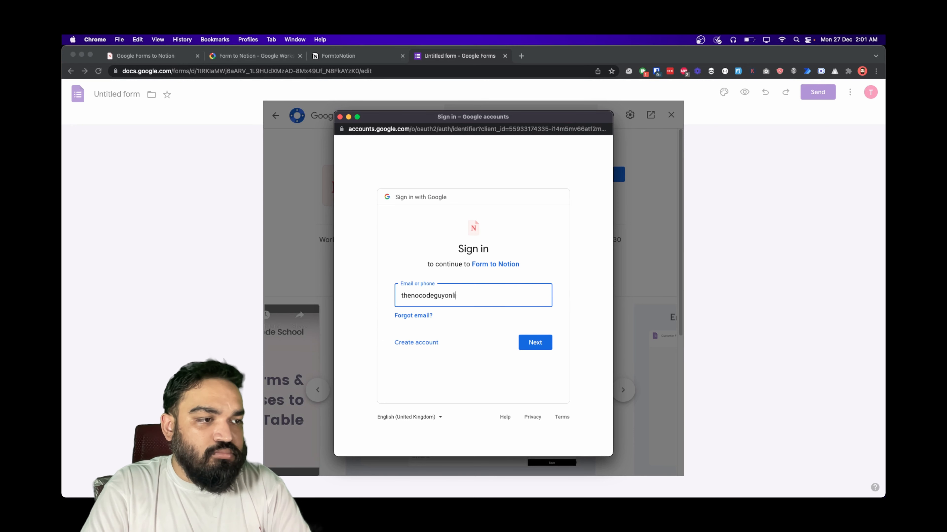
key(Return)
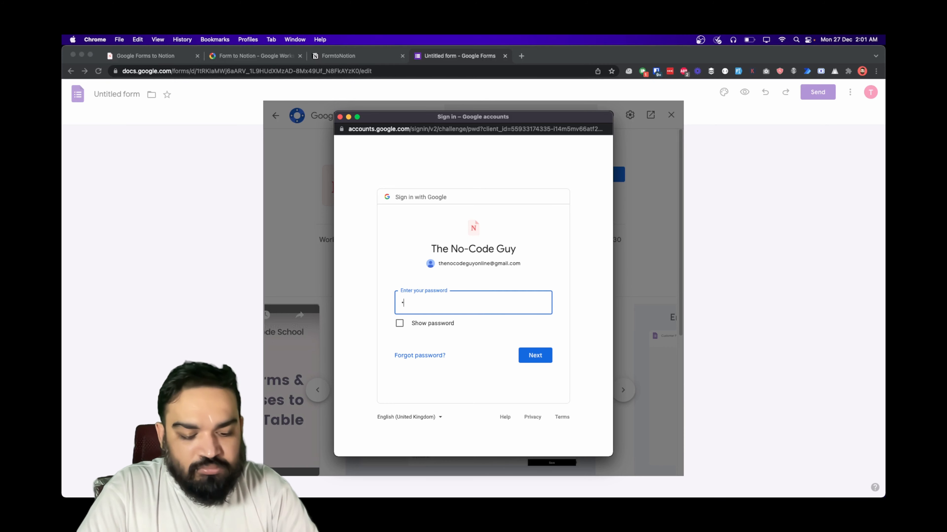
- Sign in with the account password and allow the add-on's requested permissions
text(••••••••)
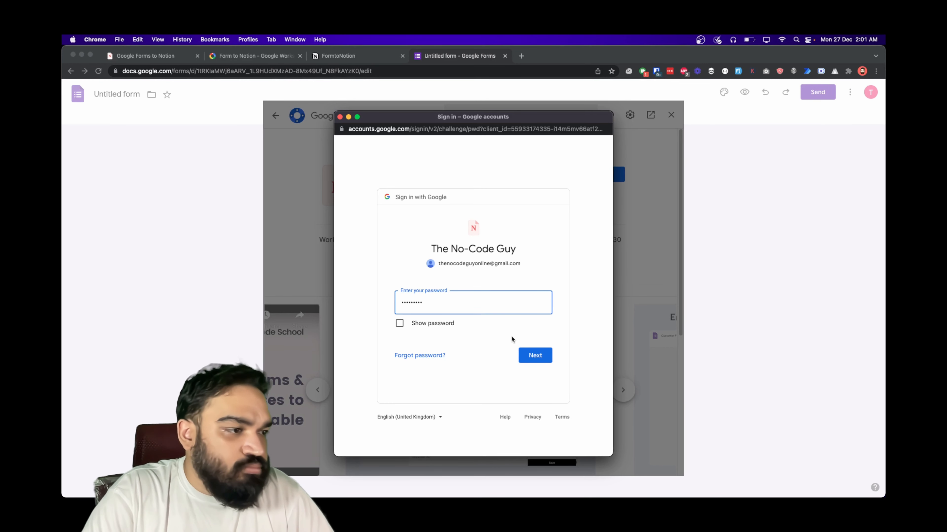
click(542, 359)
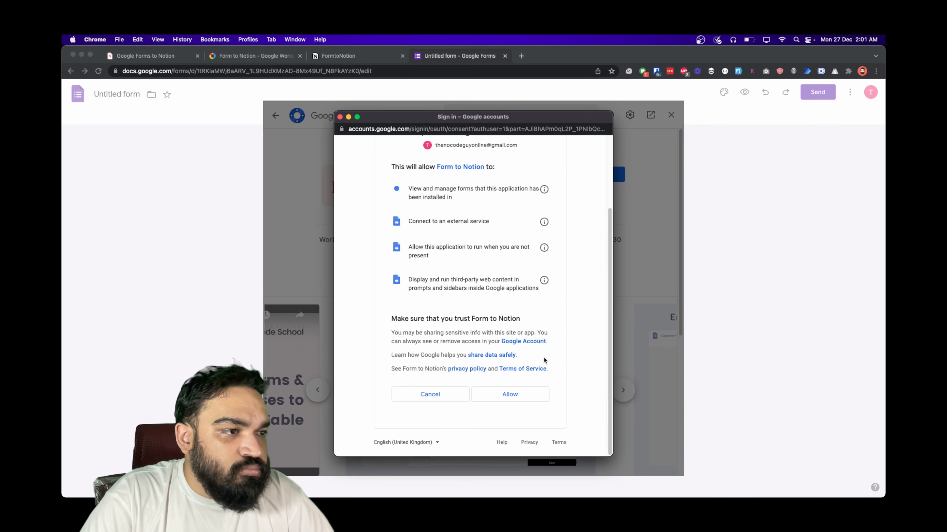
click(512, 394)
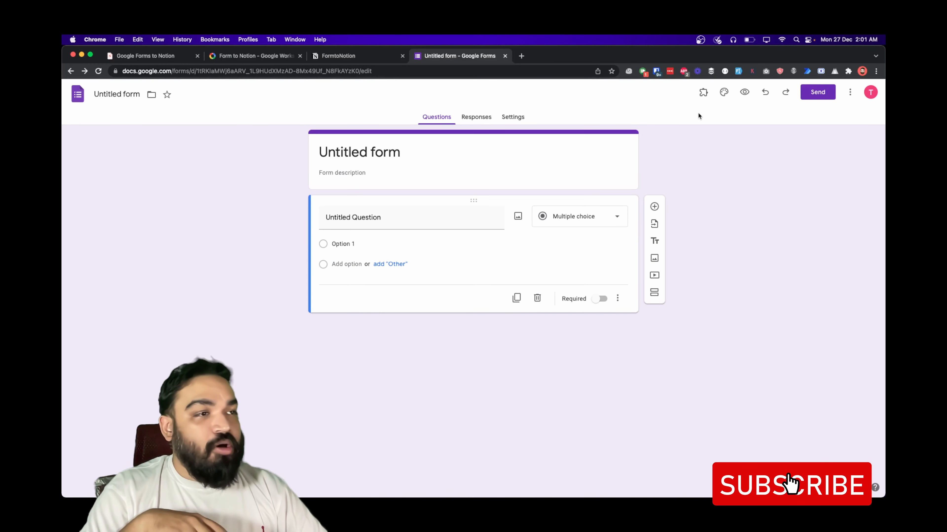
- Confirm Form to Notion is installed, then title the form 'Contact Us'
click(250, 57)
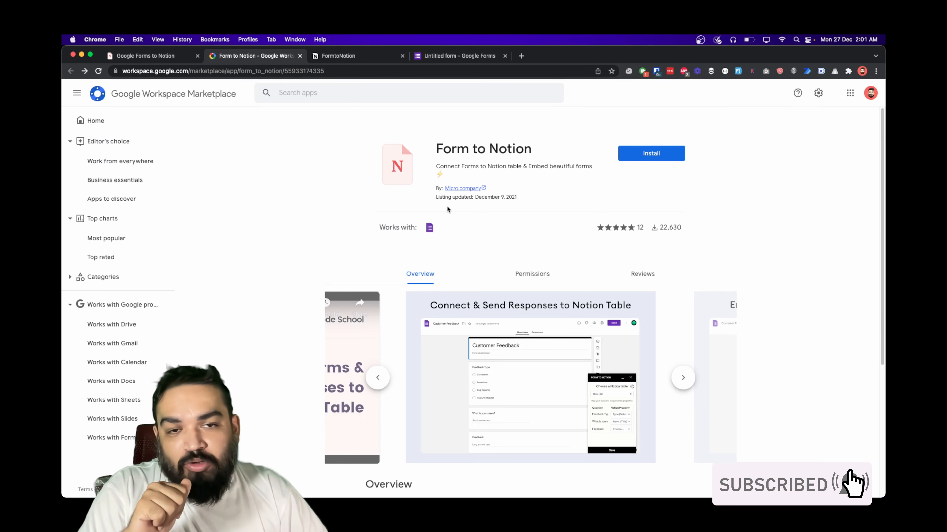
click(464, 55)
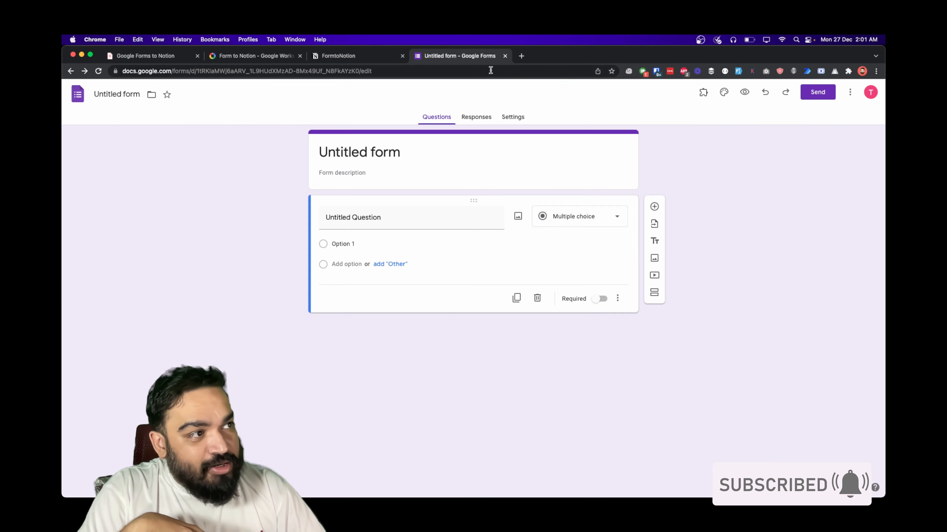
click(701, 97)
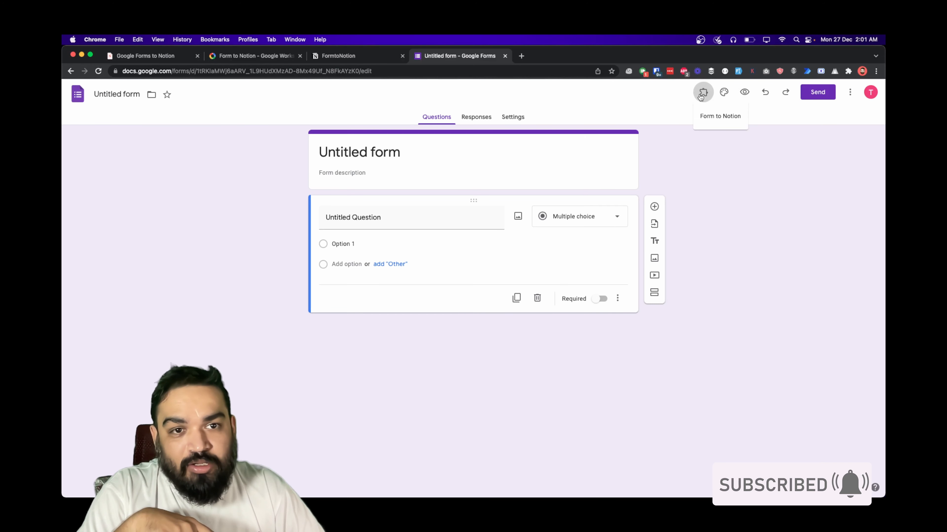
click(719, 116)
double_click(386, 152)
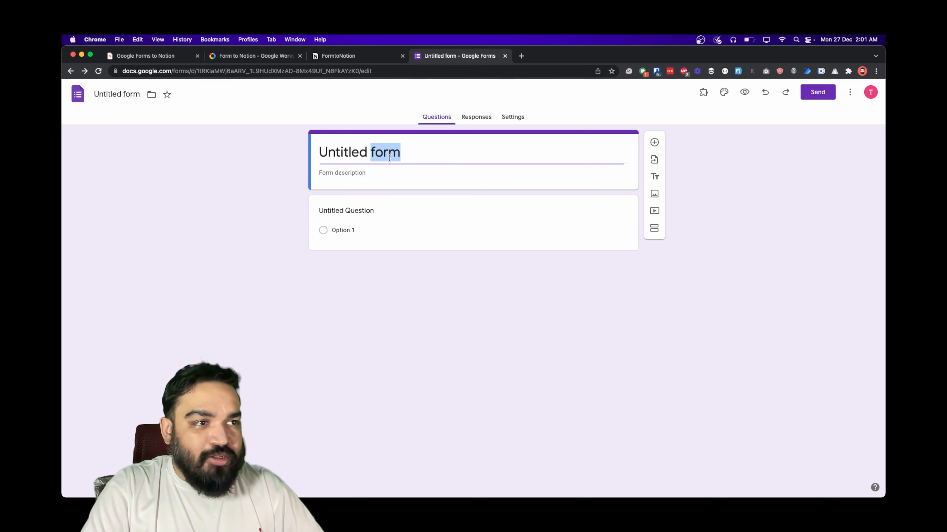
triple_click(390, 158)
text(Contact Us)
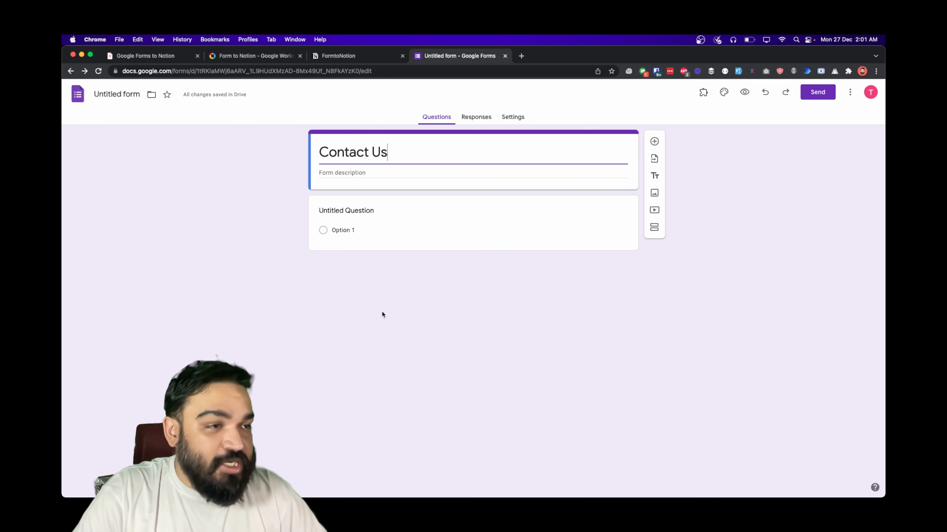
- Make the first question a required short-answer 'Name' question and duplicate it for Email
click(361, 213)
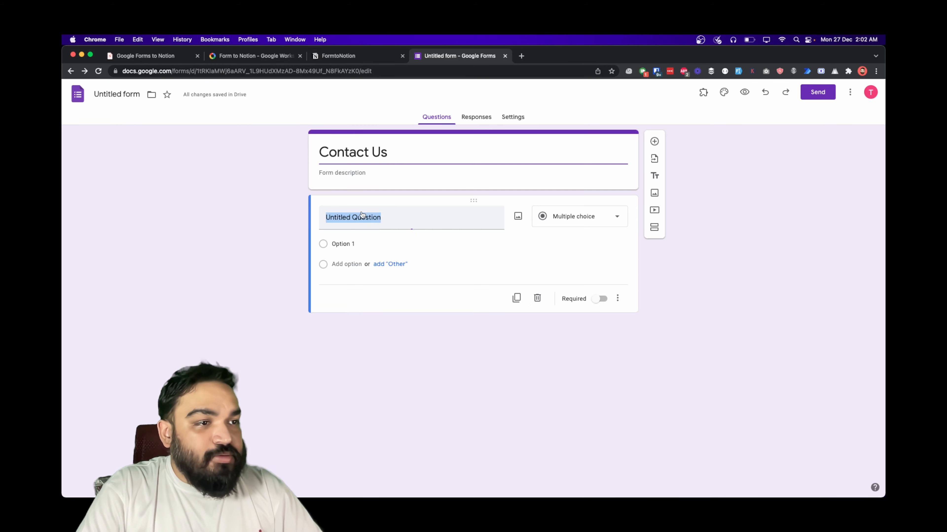
click(597, 216)
click(591, 175)
click(395, 217)
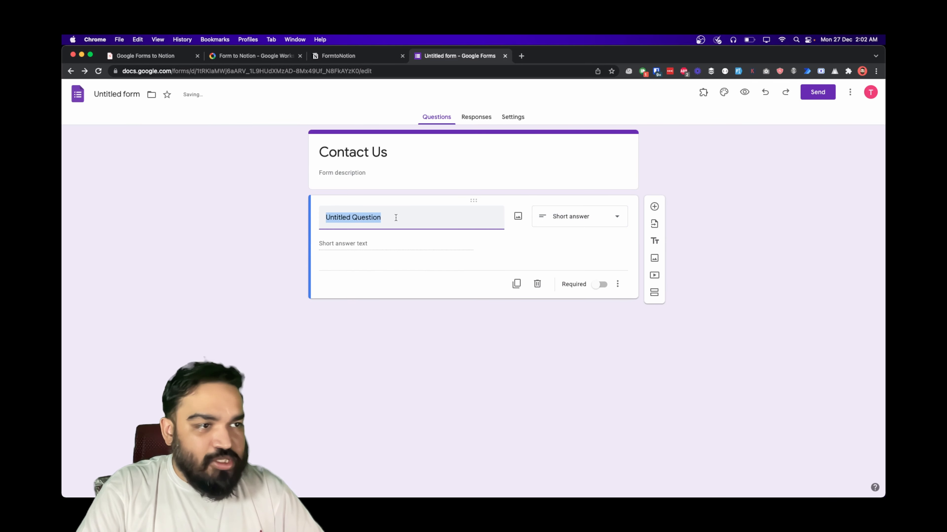
text(Name)
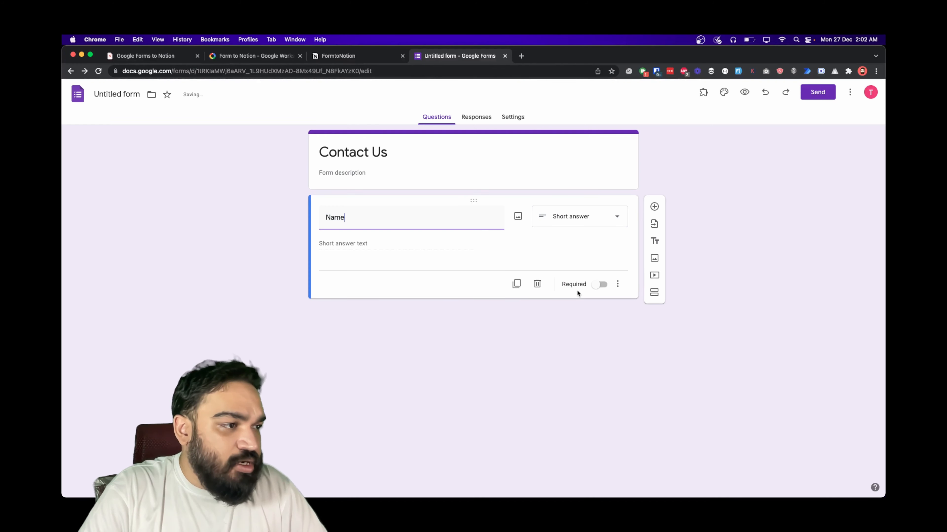
click(596, 286)
click(516, 283)
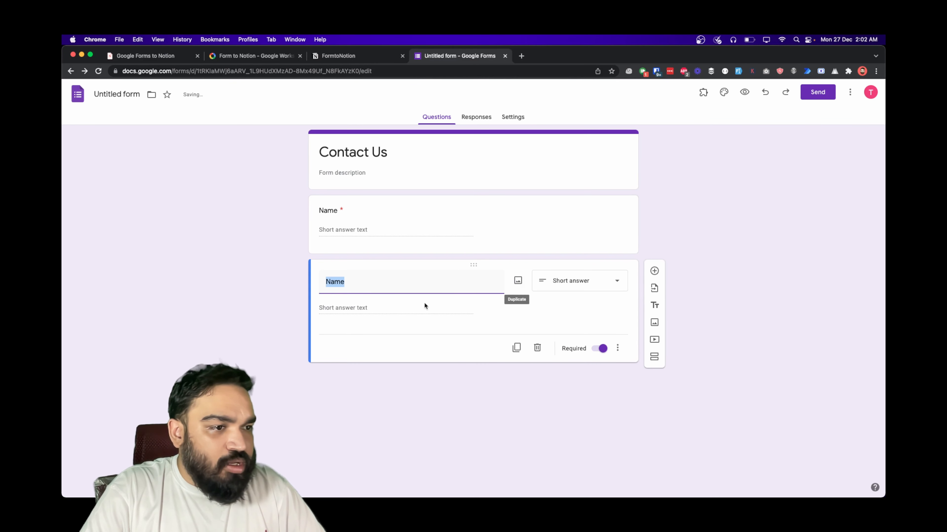
text(Emai)
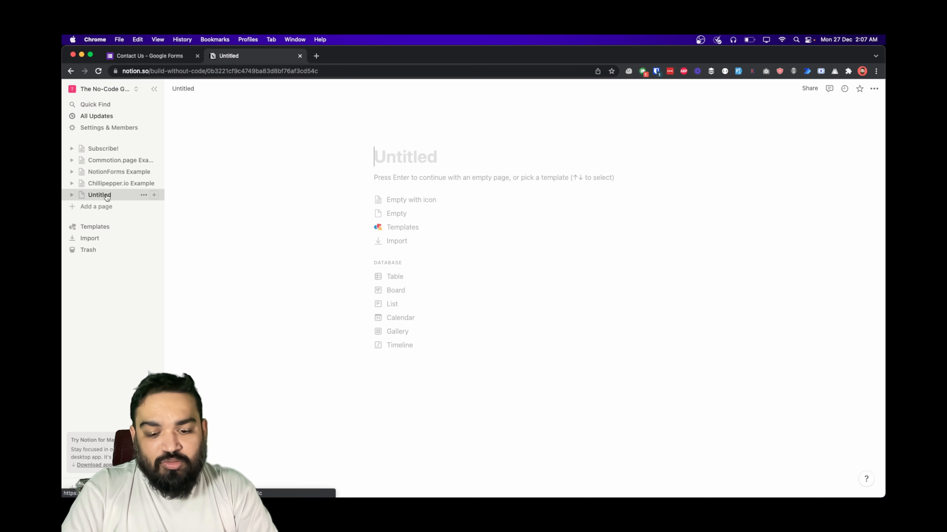
- Title the new Notion page 'FormToNotion Example'
text(FormToNotio)
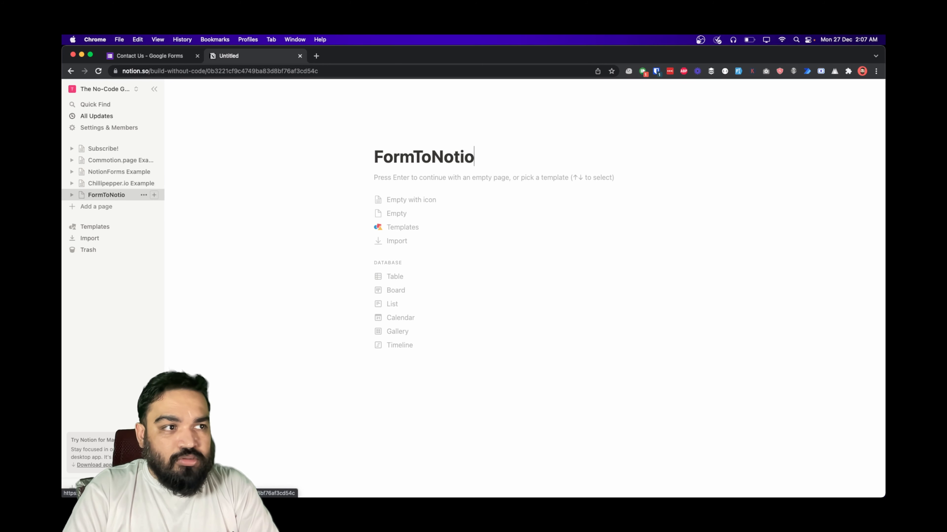
text(n Example)
key(Return)
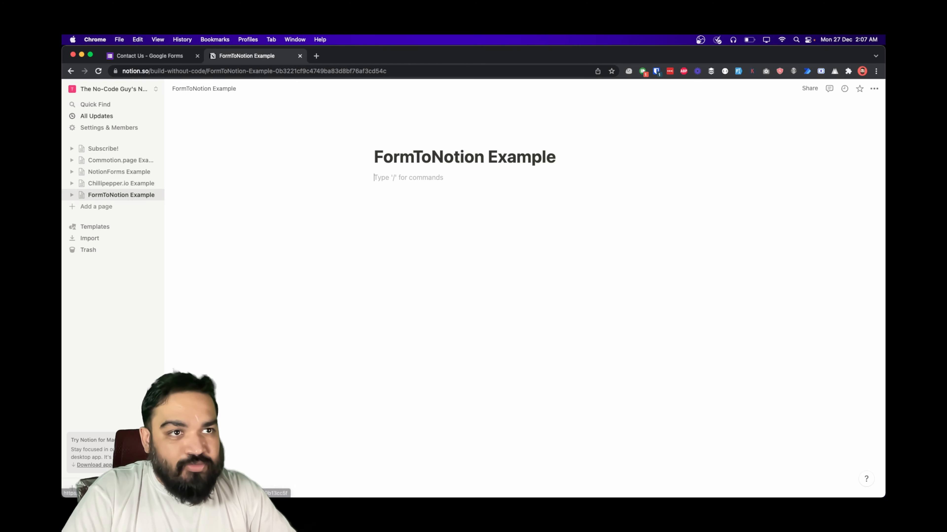
click(156, 59)
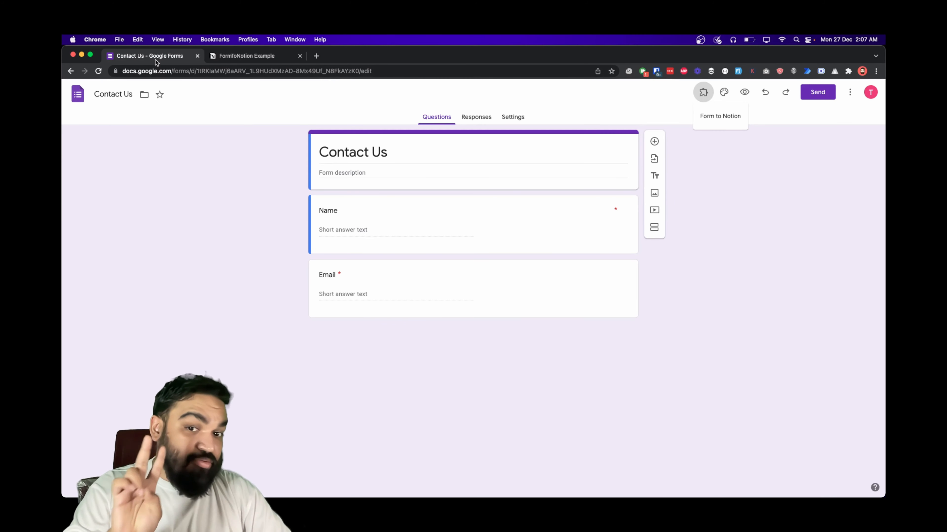
click(222, 58)
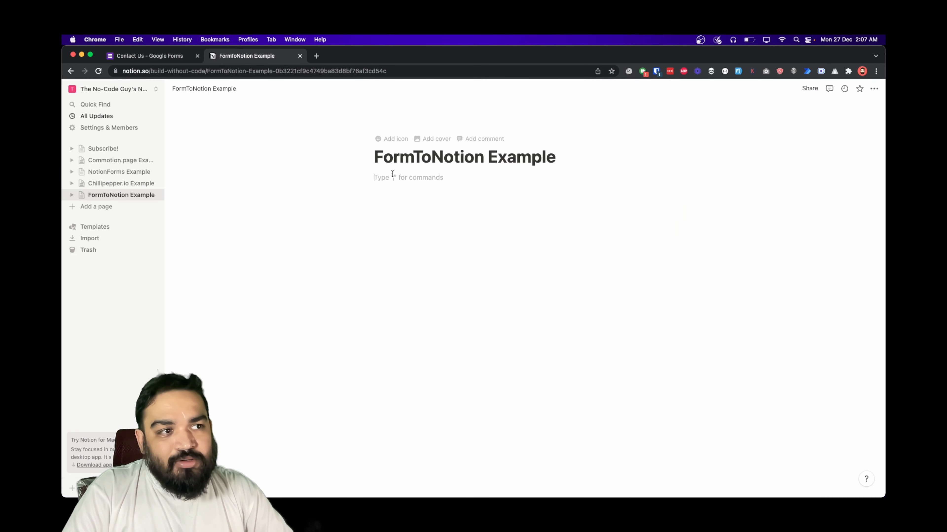
- Insert an inline table database named 'Leads' via /table
text(/)
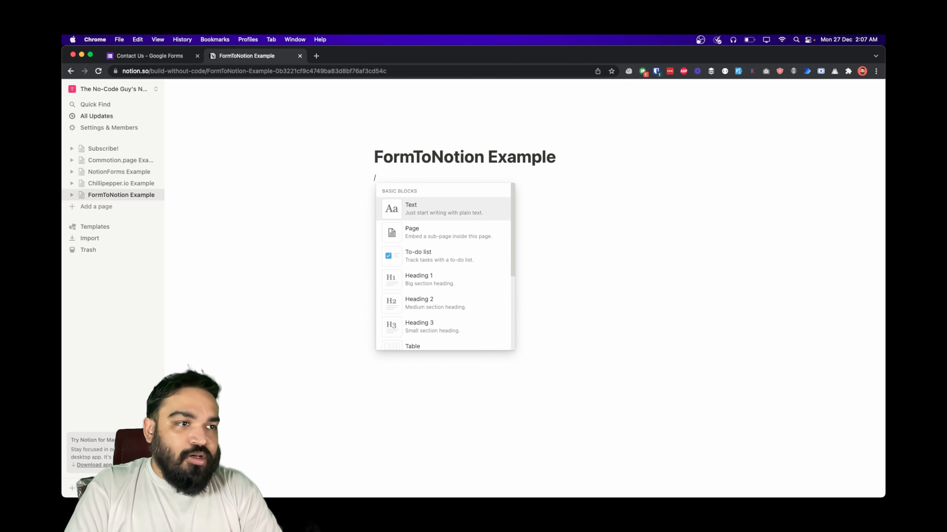
text(goo)
key(BackSpace)
key(BackSpace)
key(BackSpace)
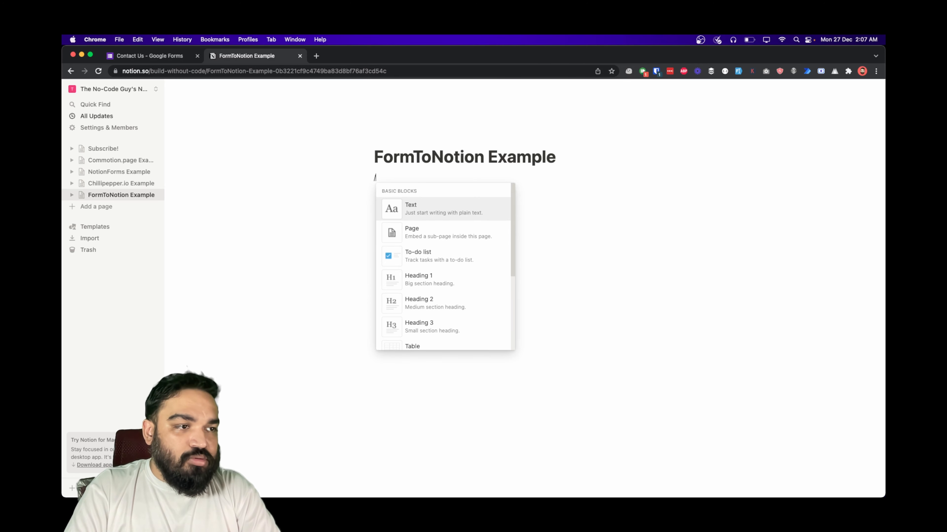
text(table)
click(419, 257)
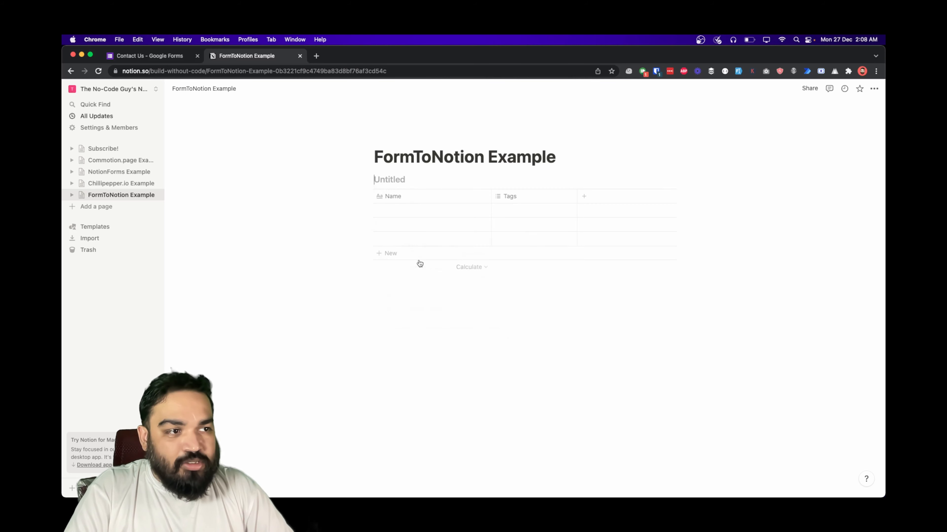
text(Leads)
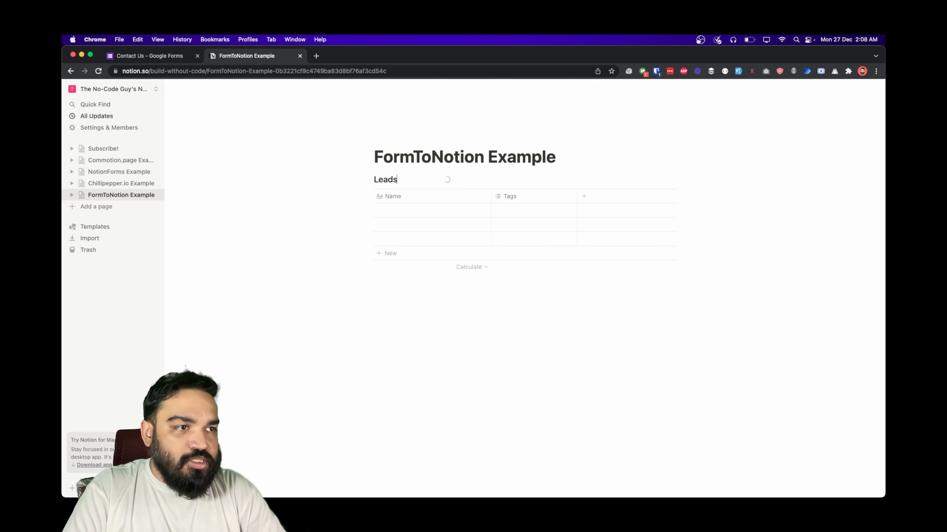
- Rename the Tags column to 'Email' and set its type to Email
click(517, 195)
text(Email)
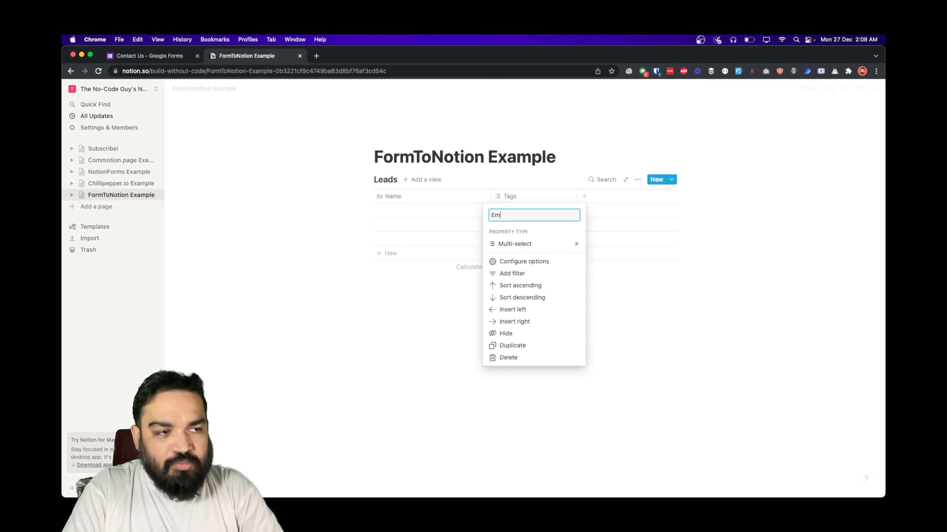
click(518, 244)
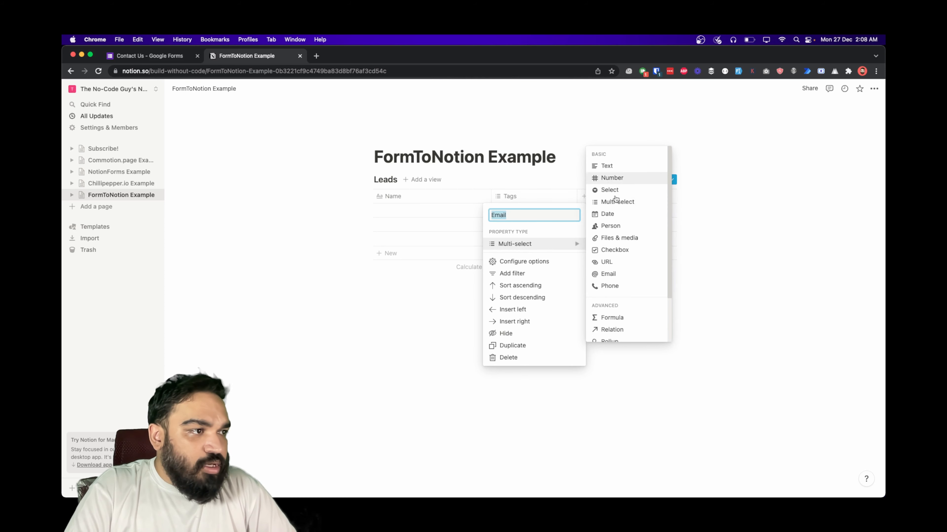
click(614, 273)
click(398, 294)
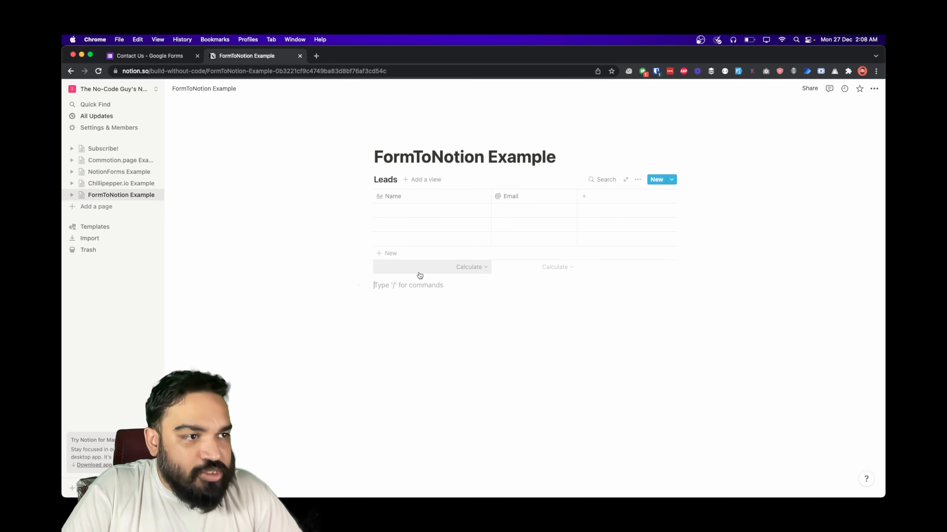
- Delete the three empty rows from the Leads table and return to the Contact Us form
click(366, 209)
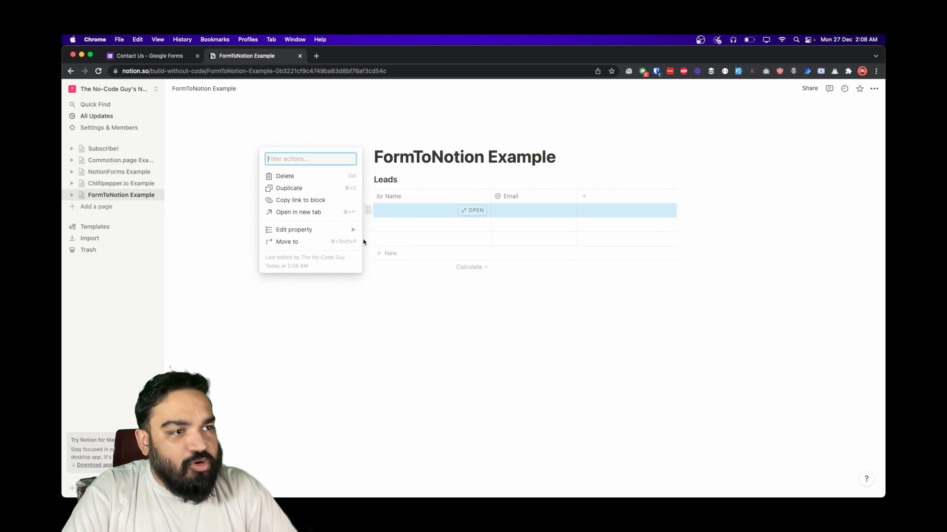
click(283, 176)
click(368, 210)
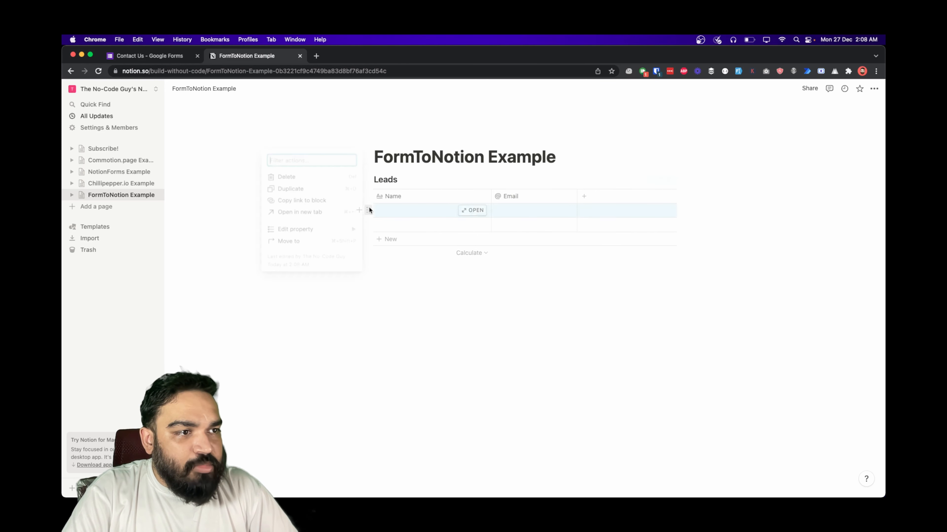
key(Delete)
click(370, 211)
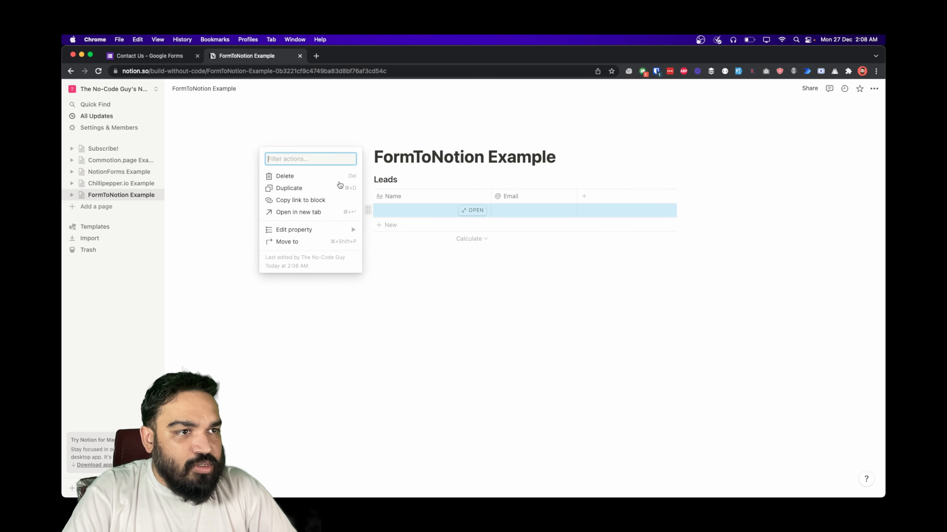
click(294, 176)
click(366, 245)
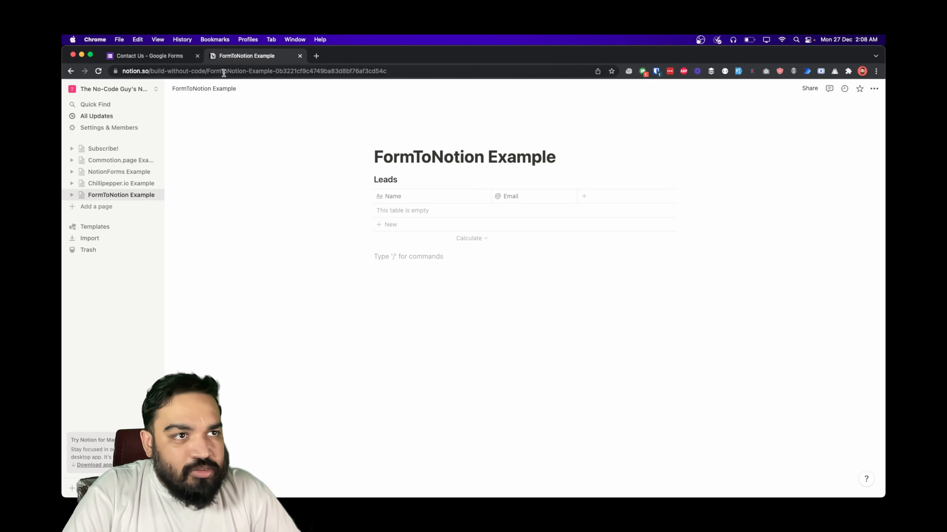
click(163, 57)
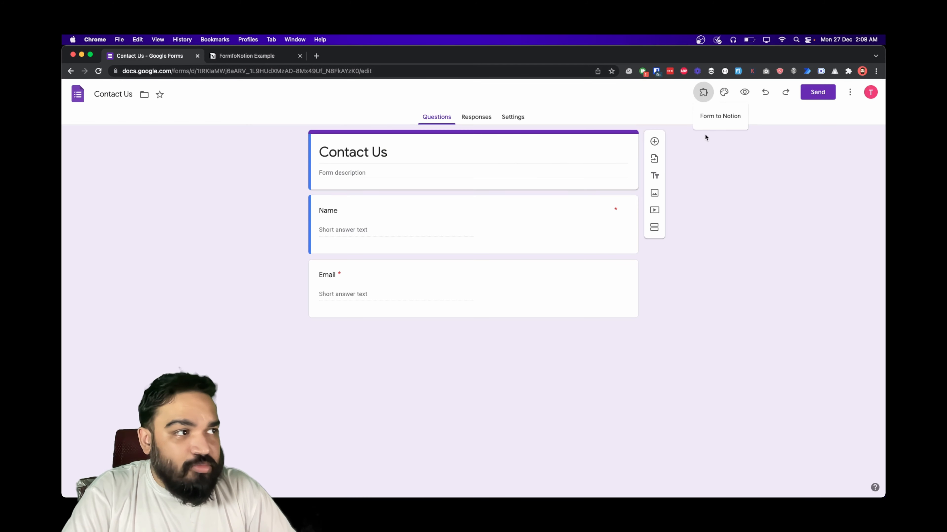
click(712, 116)
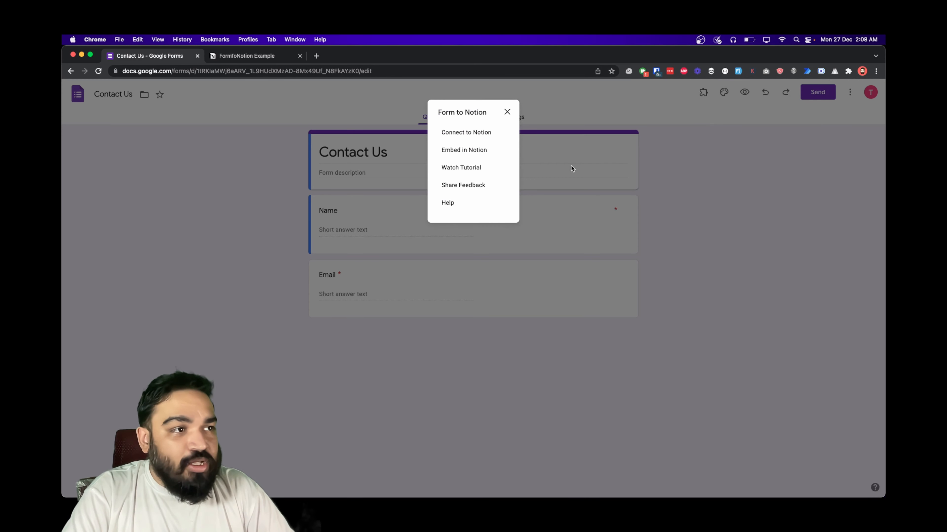
click(468, 134)
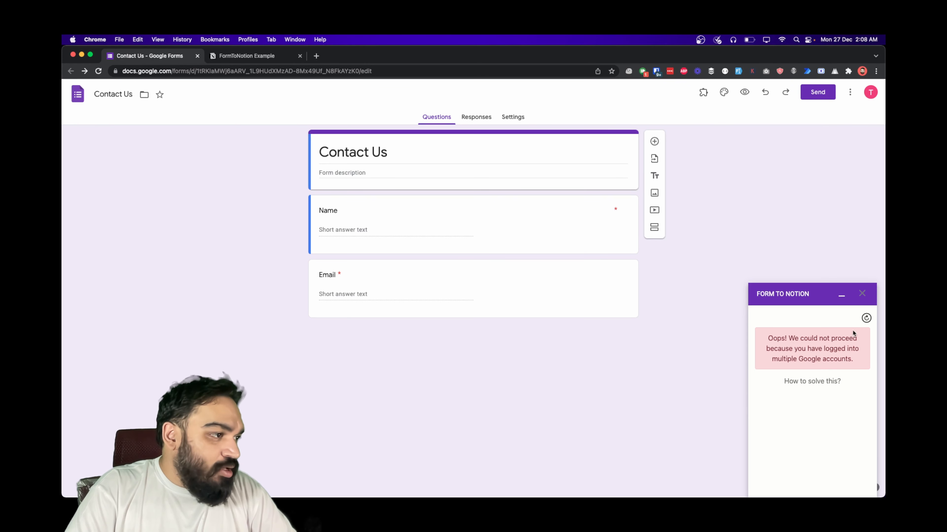
click(865, 318)
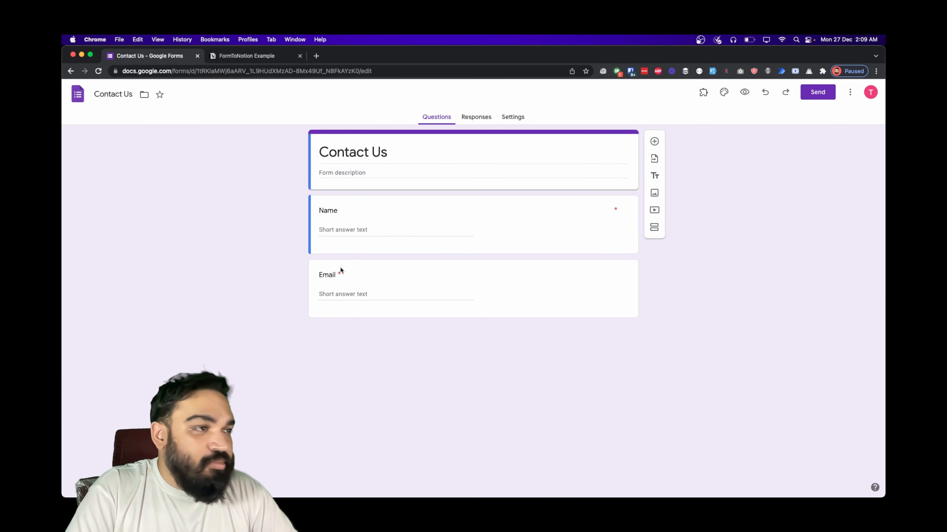
- Confirm the signed-in Google account and open the Form to Notion panel from the add-ons menu
click(873, 97)
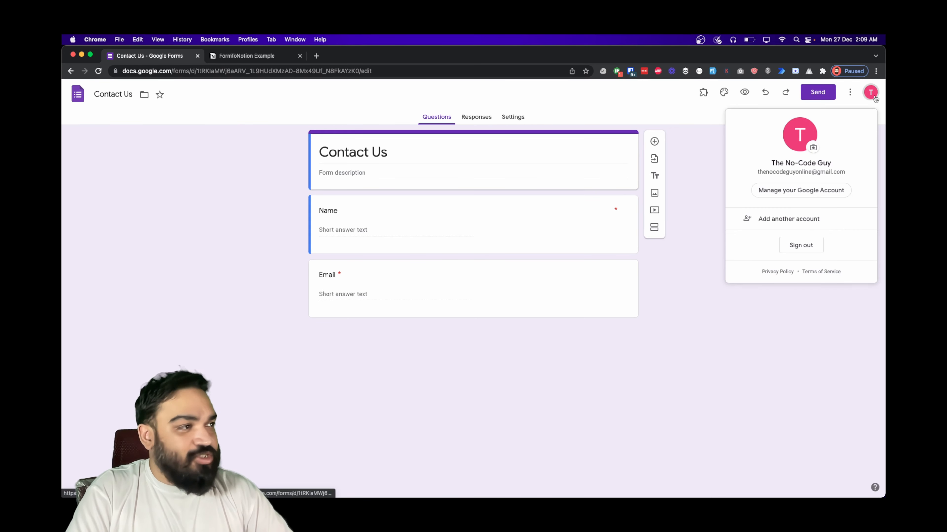
click(644, 113)
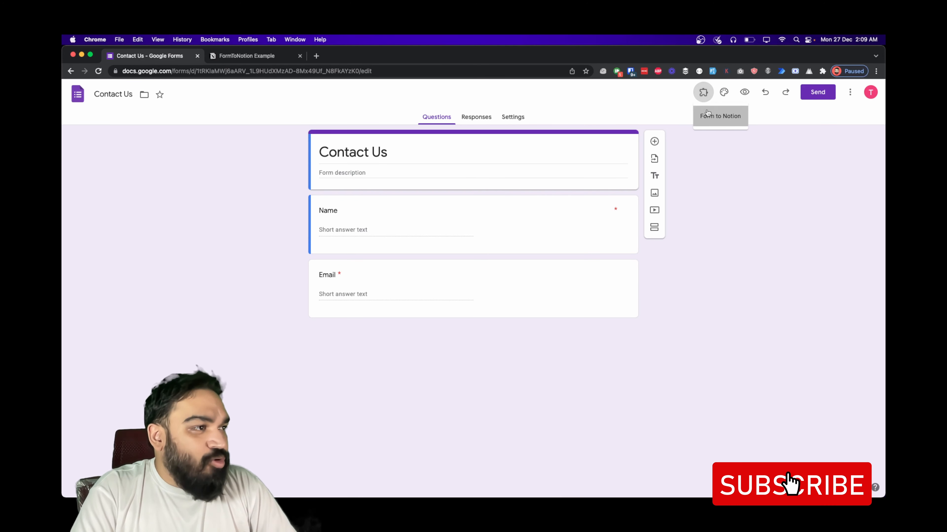
click(696, 102)
click(470, 137)
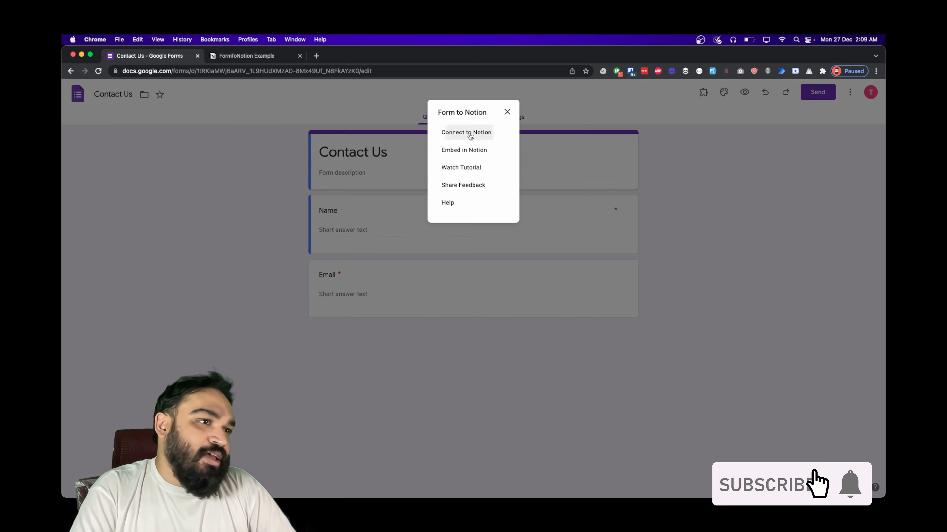
click(703, 94)
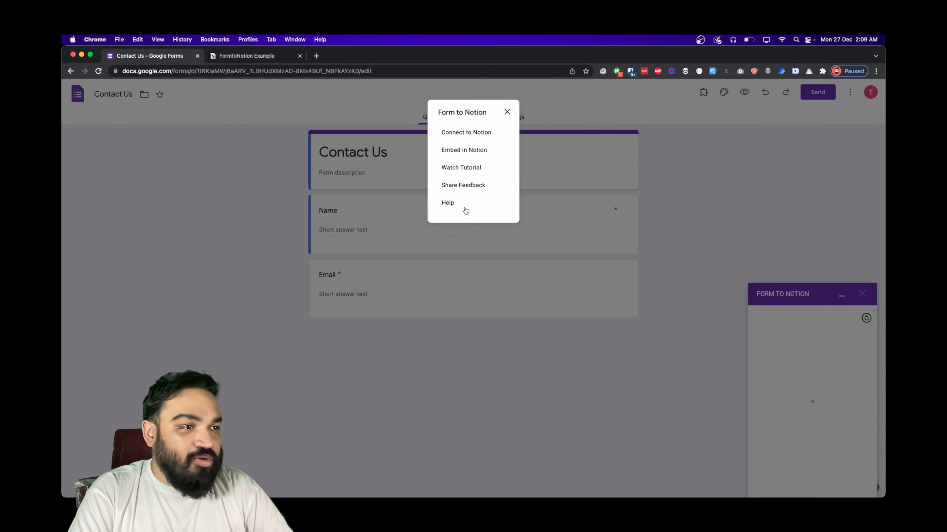
click(507, 112)
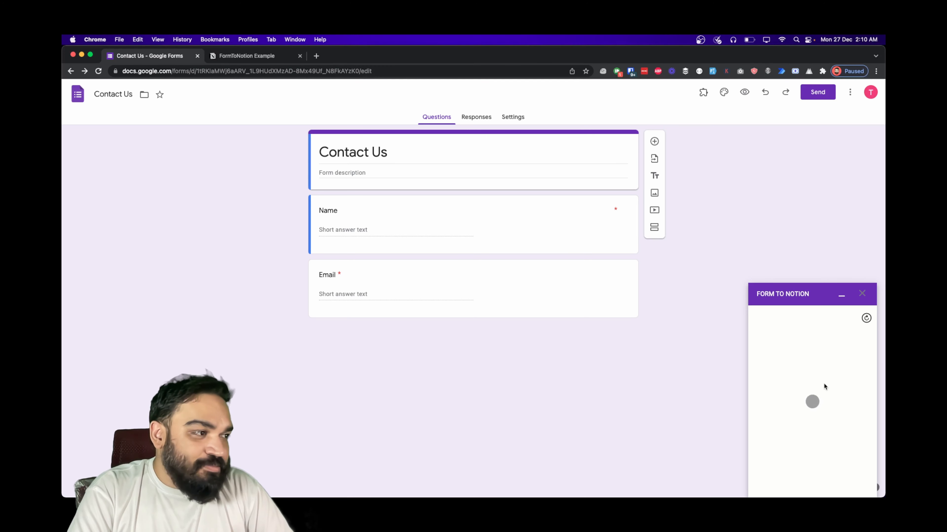
right_click(866, 319)
- Authorise the add-on with Notion, sharing the FormToNotion Example page
click(834, 276)
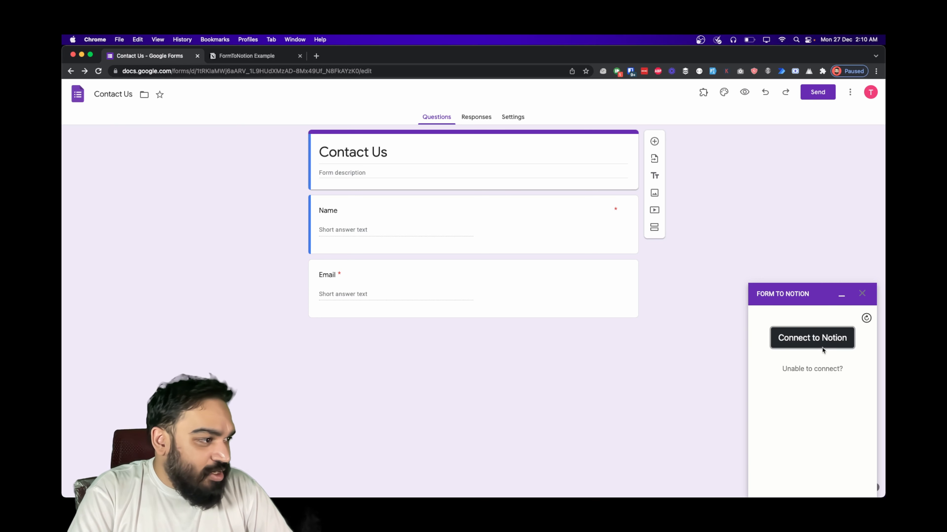
click(811, 338)
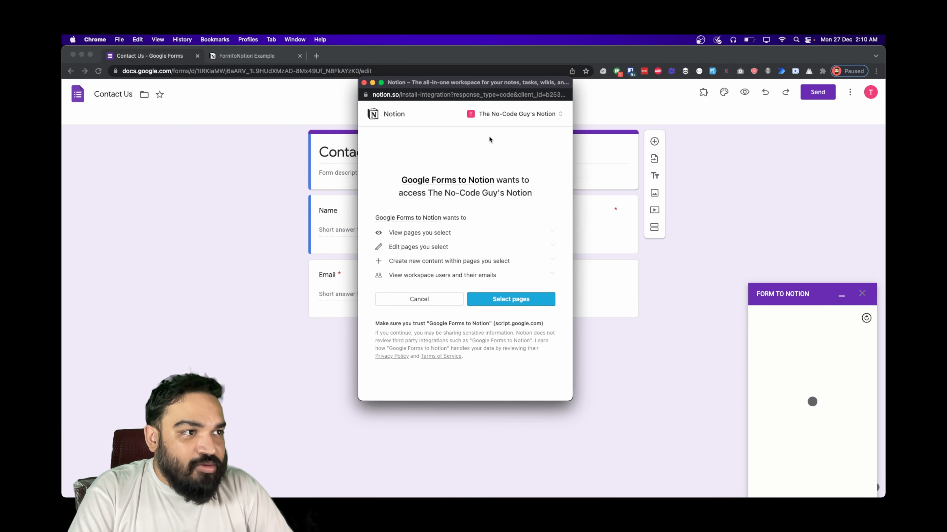
click(514, 304)
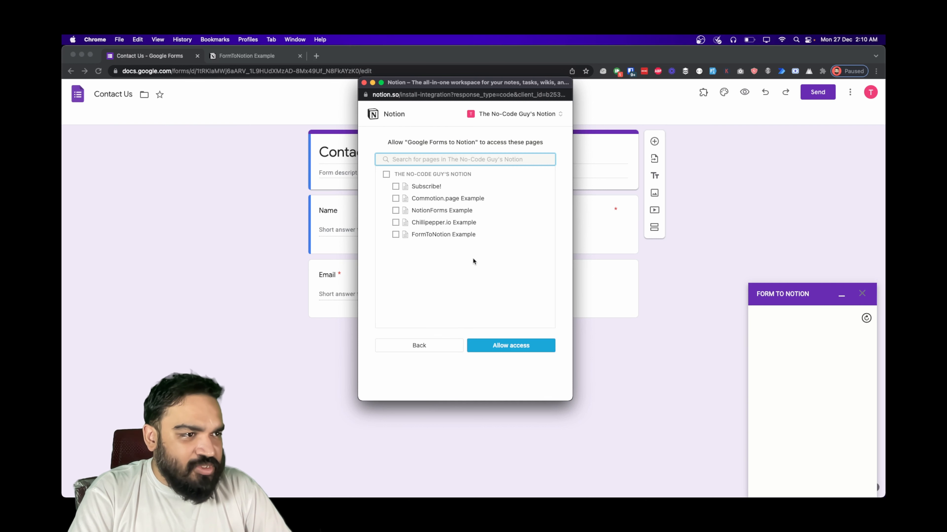
click(444, 234)
click(516, 350)
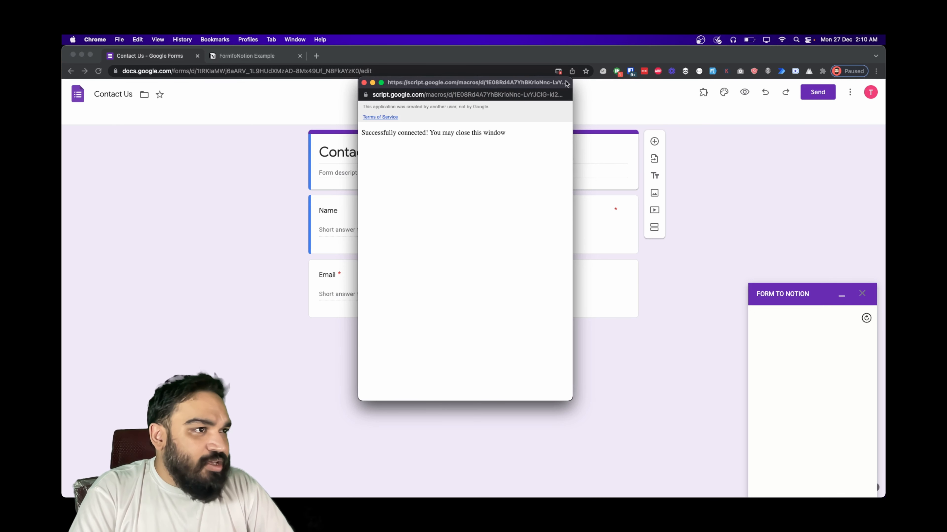
- Always allow pop-ups from this site and close the connection success window
click(559, 71)
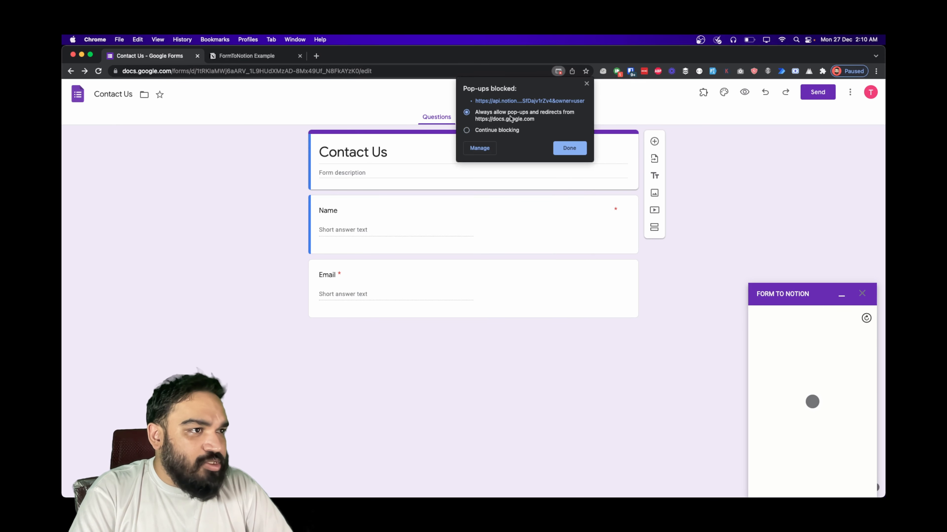
click(566, 148)
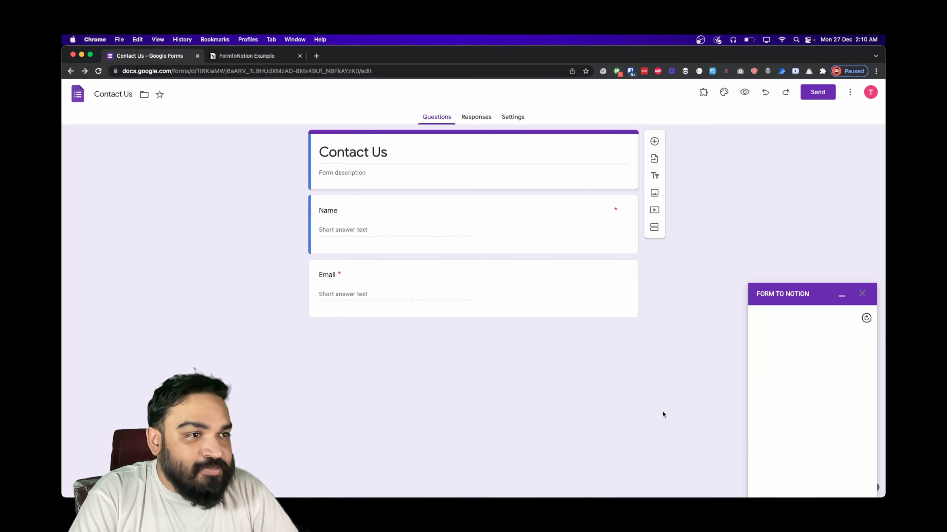
mouse_move(482, 493)
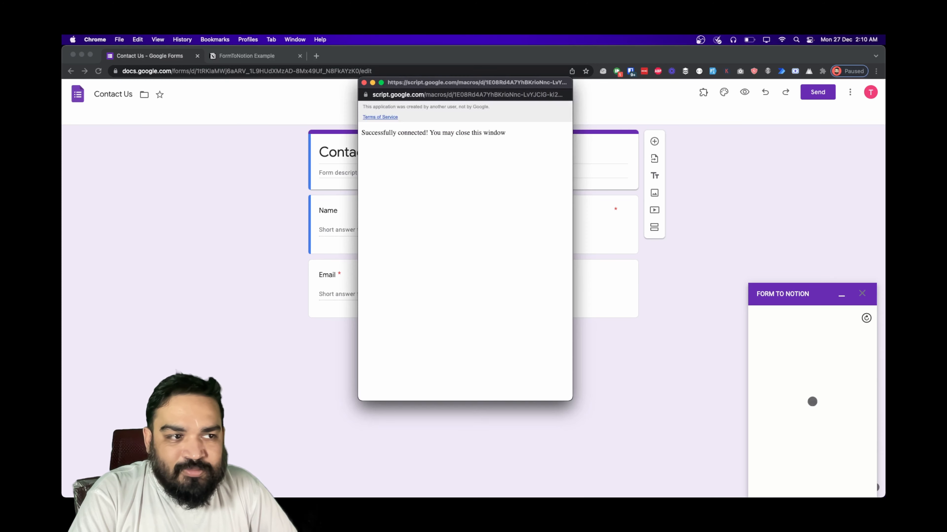
drag(428, 131, 540, 133)
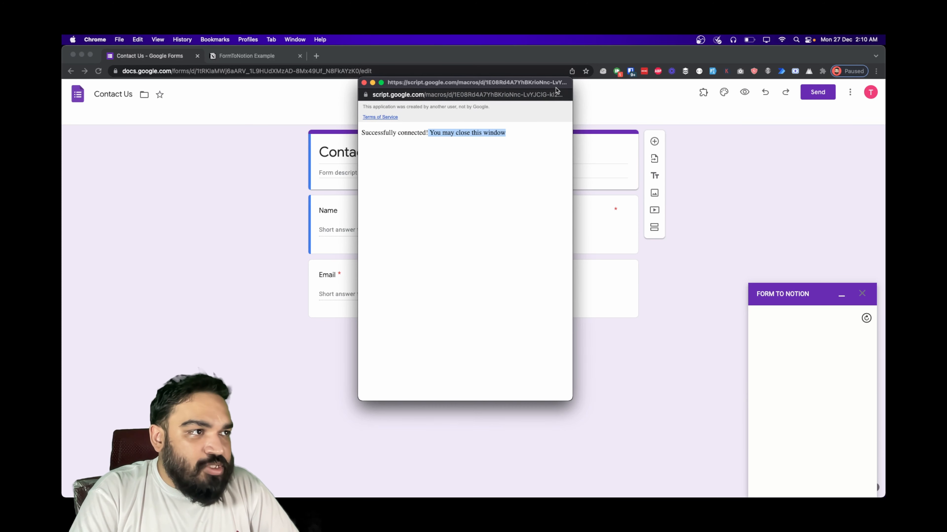
click(364, 82)
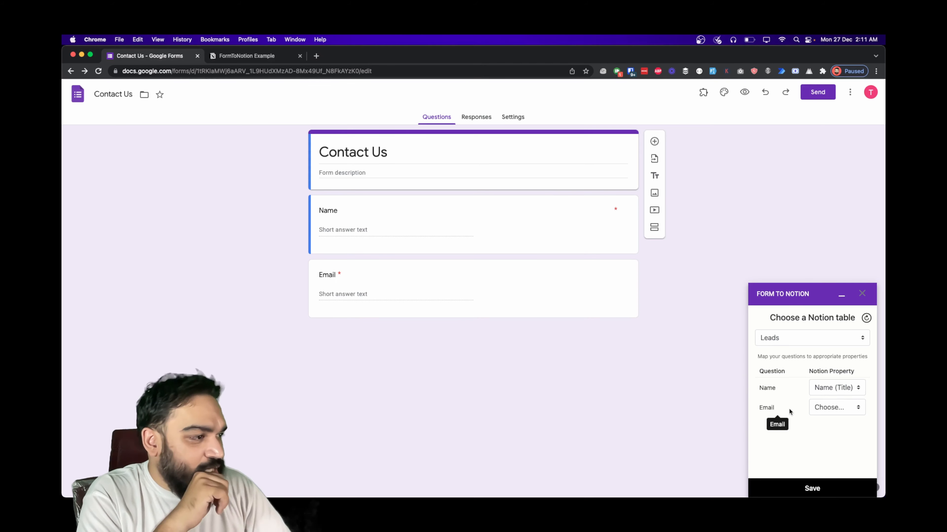
- Keep Name mapped to Name (Title), map Email to Email (Email), and save the mapping
click(842, 387)
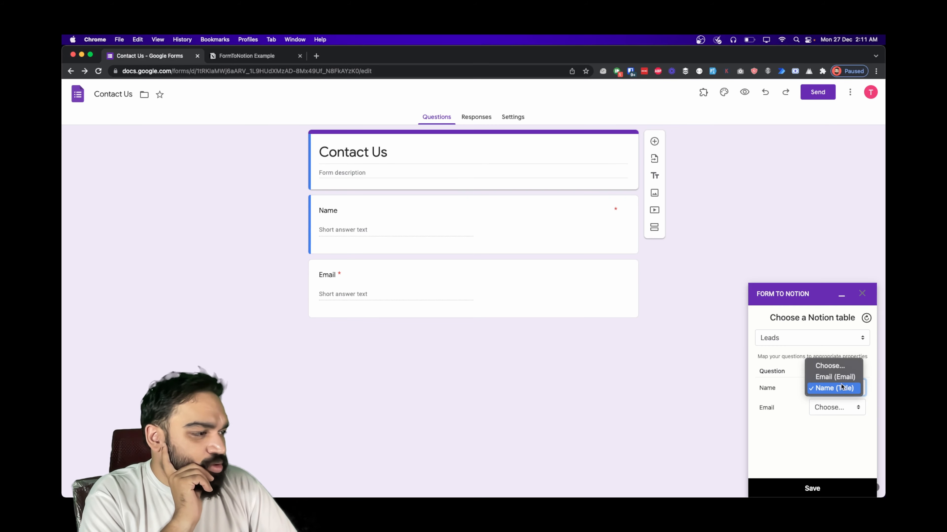
click(842, 406)
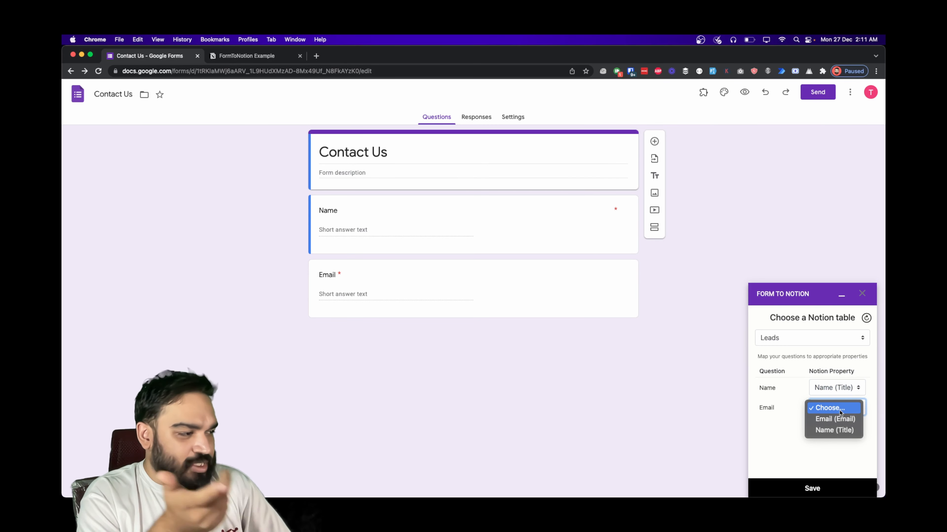
click(840, 421)
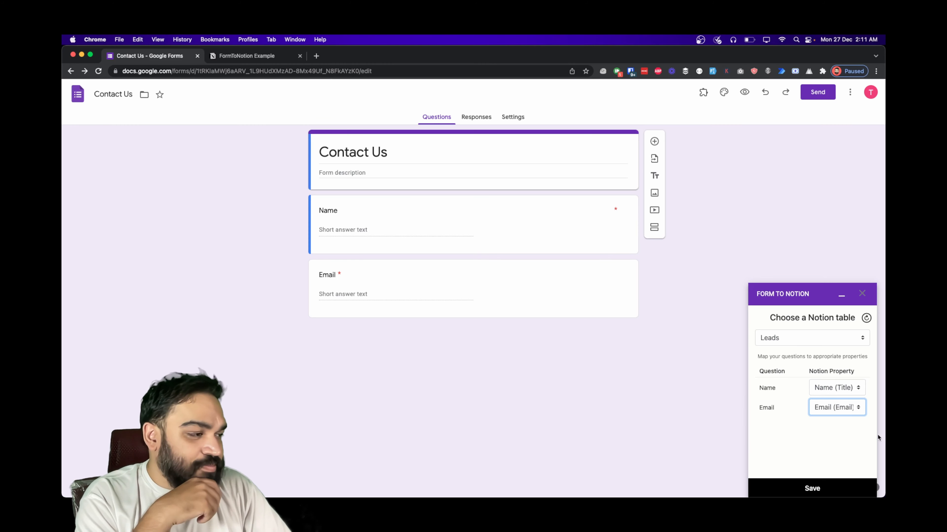
click(265, 60)
click(141, 55)
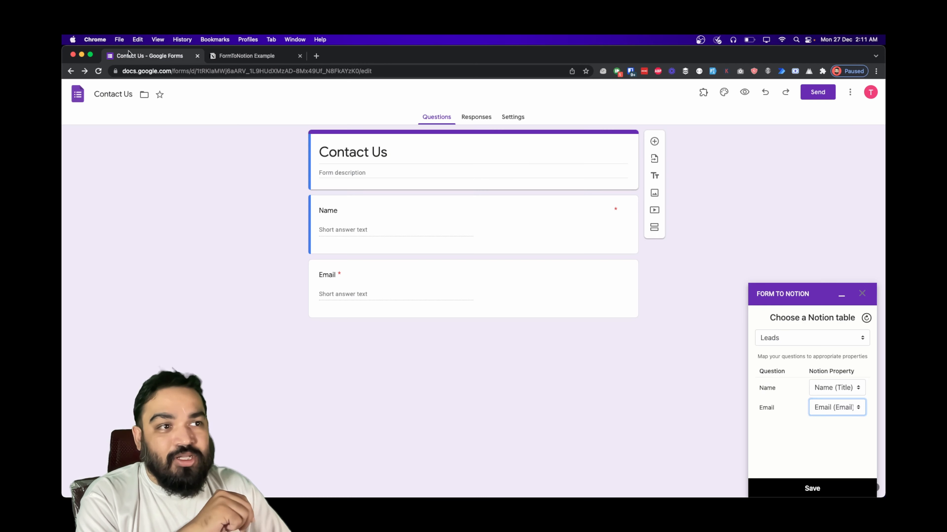
click(814, 485)
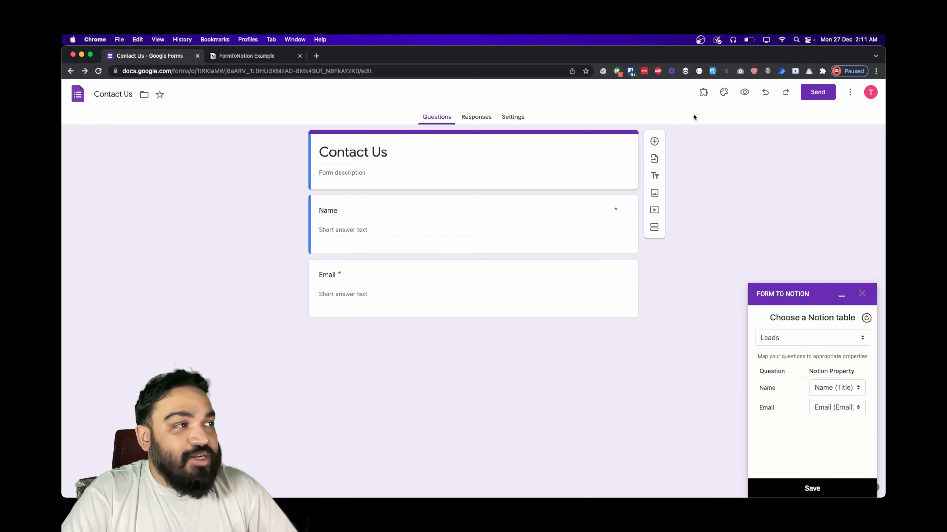
click(751, 92)
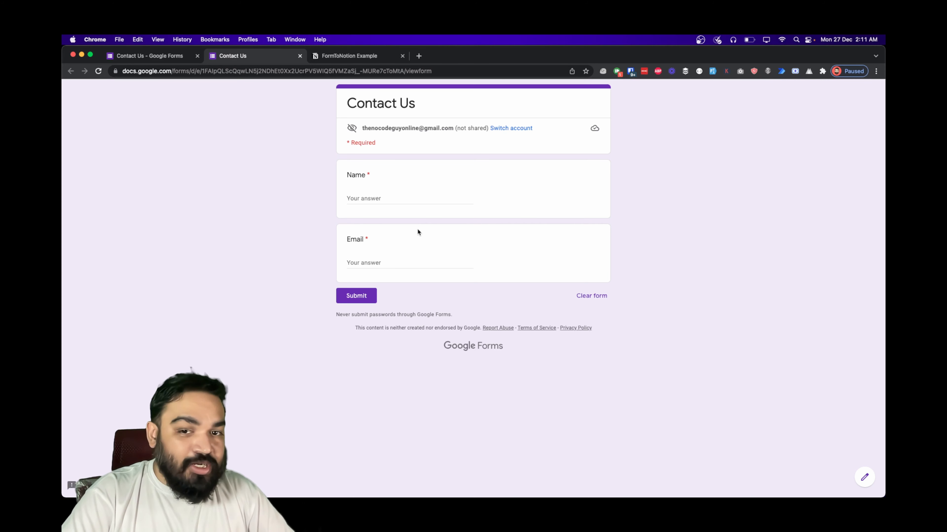
- Submit a test response with Name 'From Google Form Example' and a sample email address
click(422, 195)
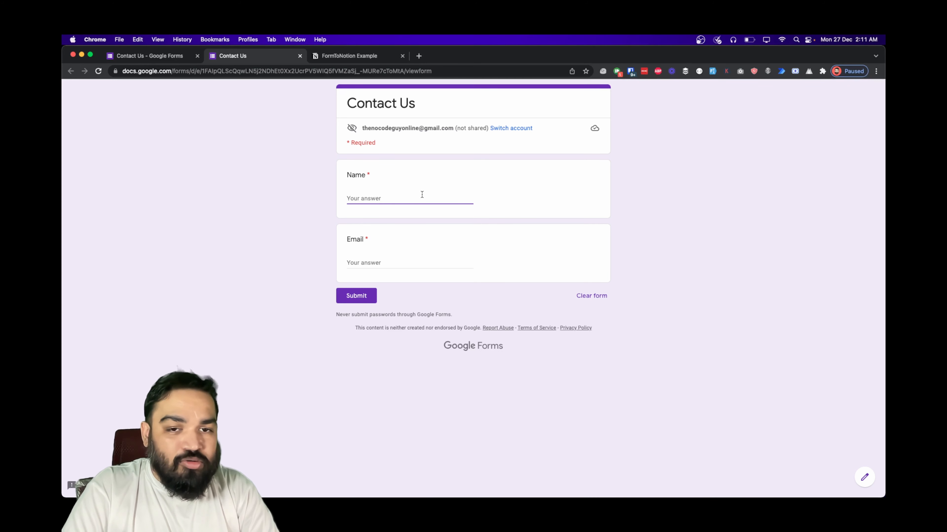
text(Google Form Example)
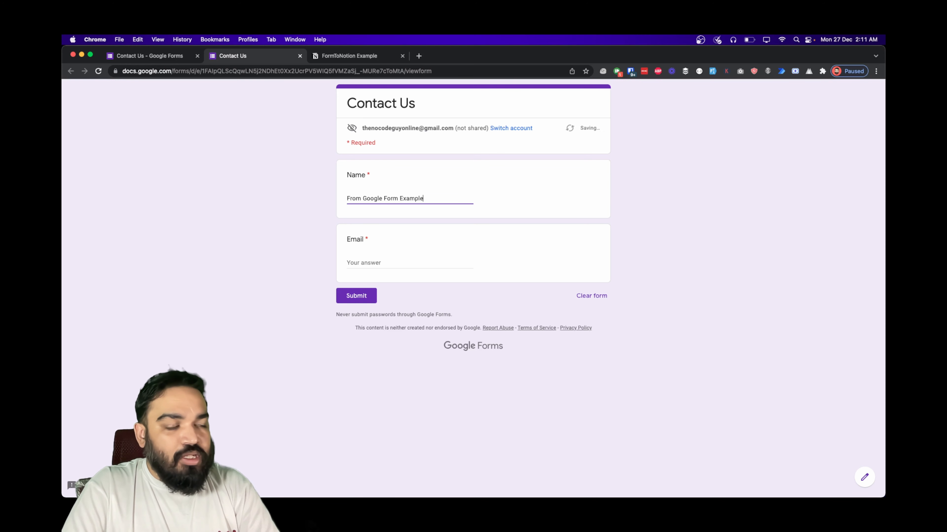
click(373, 263)
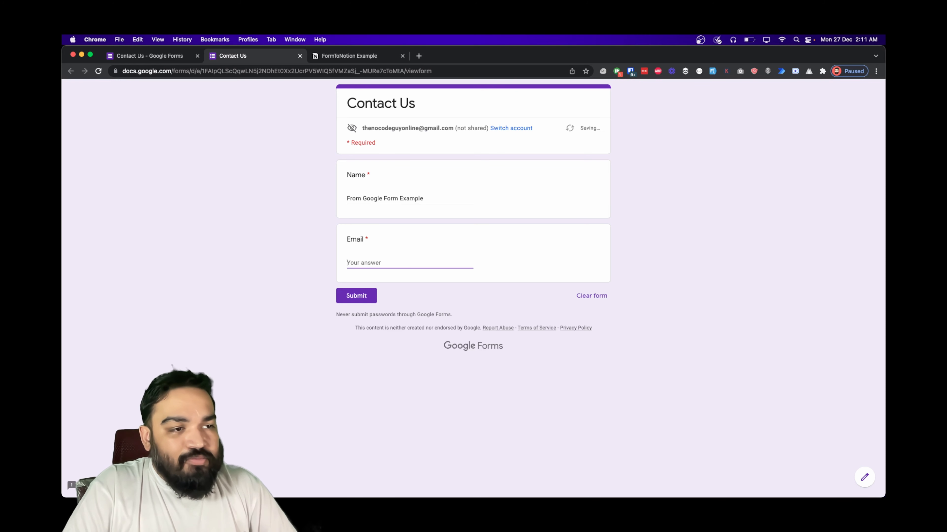
text(e)
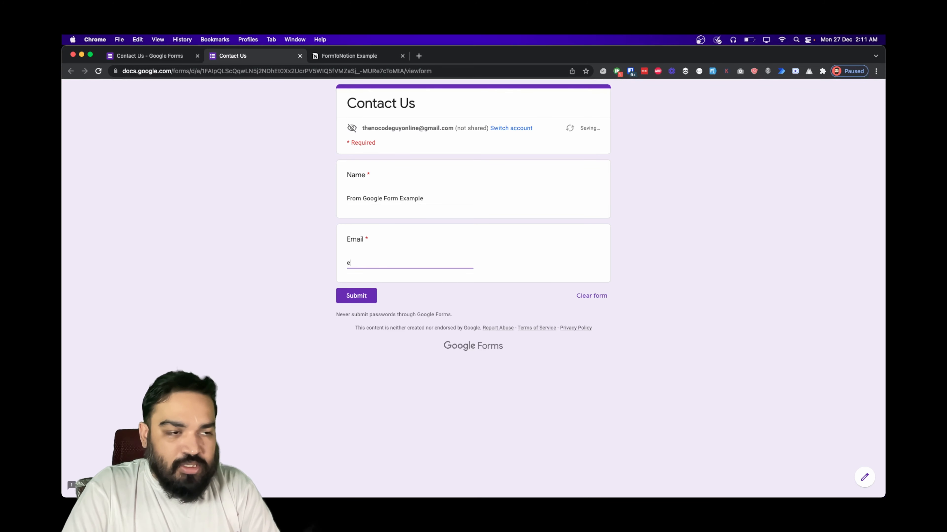
text(xample@domain.com)
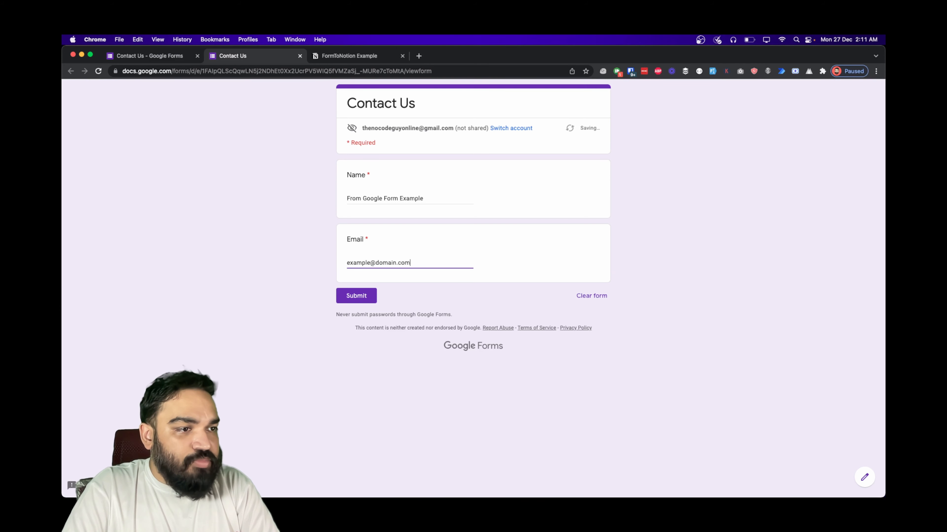
click(365, 289)
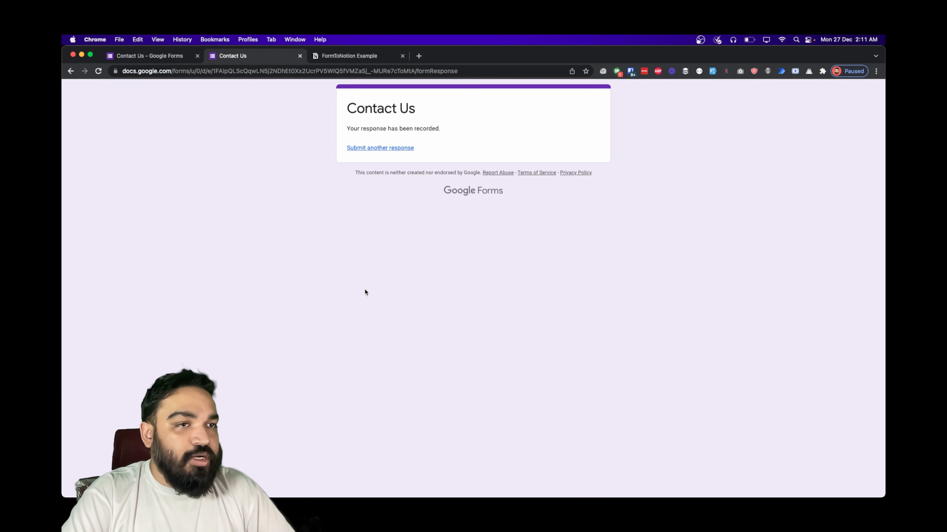
click(168, 63)
- Check the Responses tab and the new row in Notion's Leads table, then close the preview tab
click(480, 116)
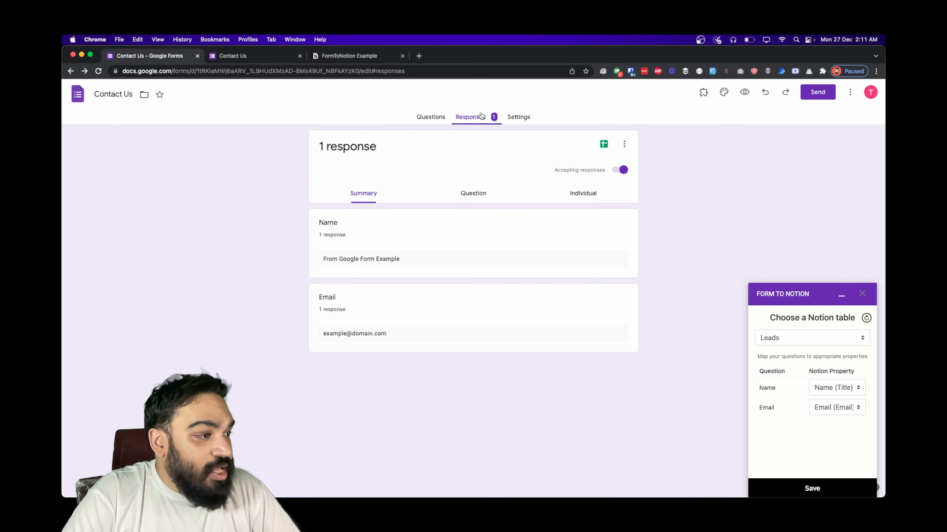
click(345, 56)
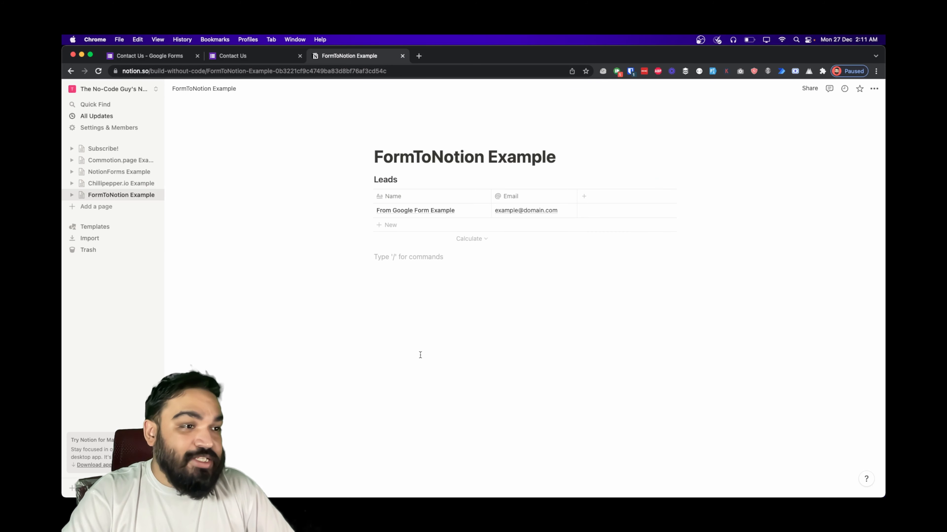
click(227, 57)
click(167, 58)
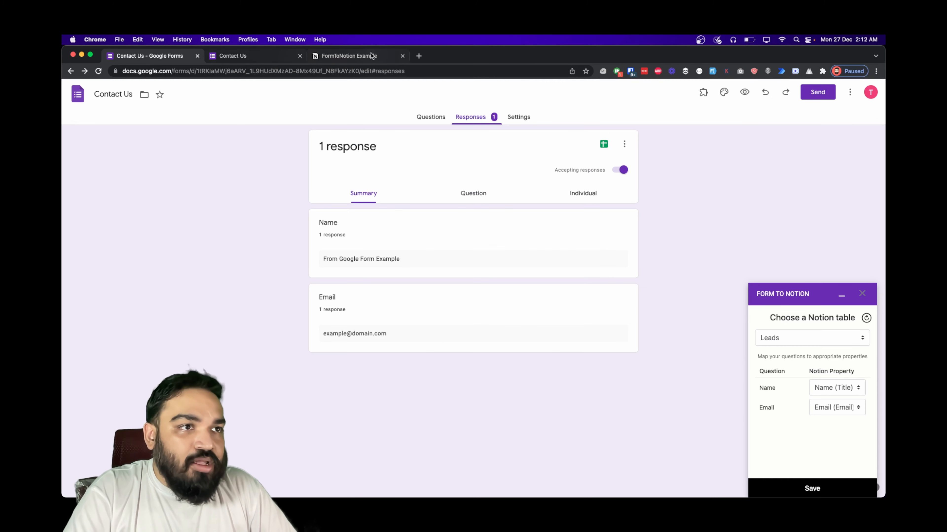
click(304, 57)
click(299, 56)
click(155, 56)
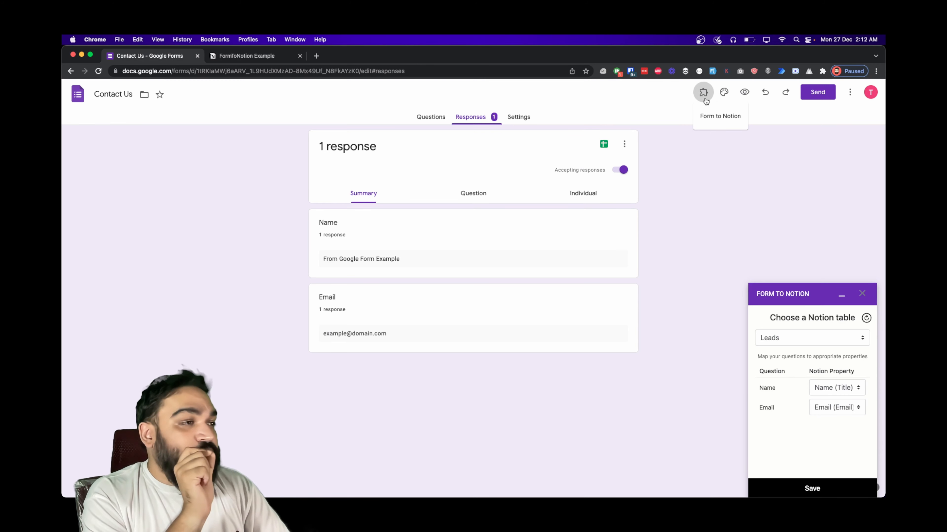
- Open the Form to Notion embed option, choose Dark Mode, and copy the embed link
click(704, 98)
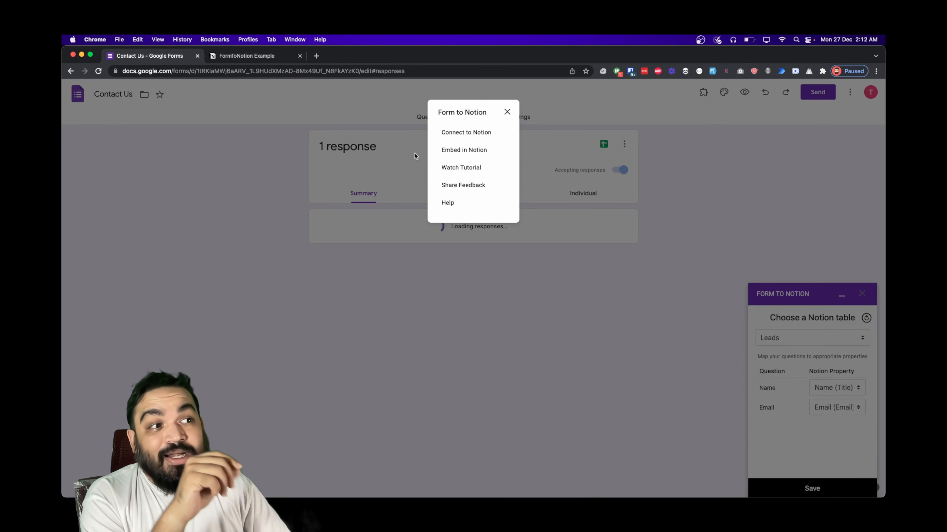
click(454, 151)
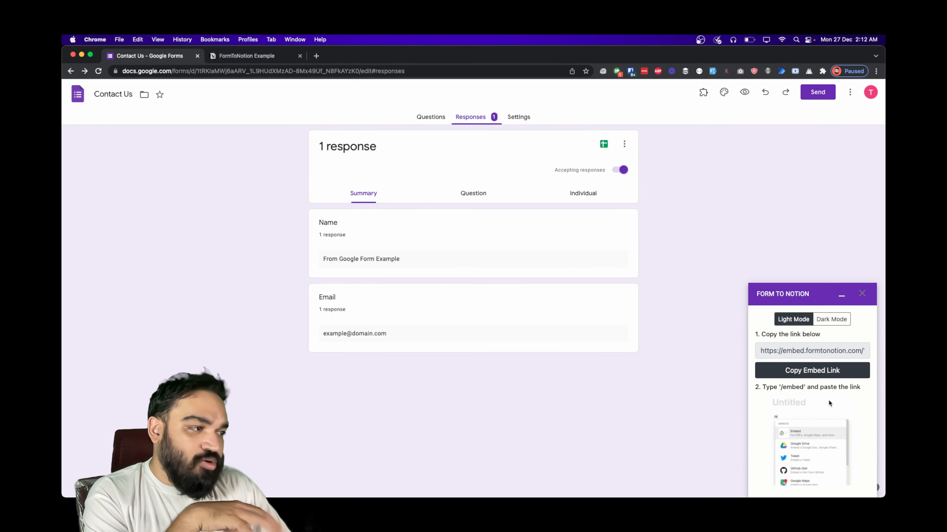
click(819, 352)
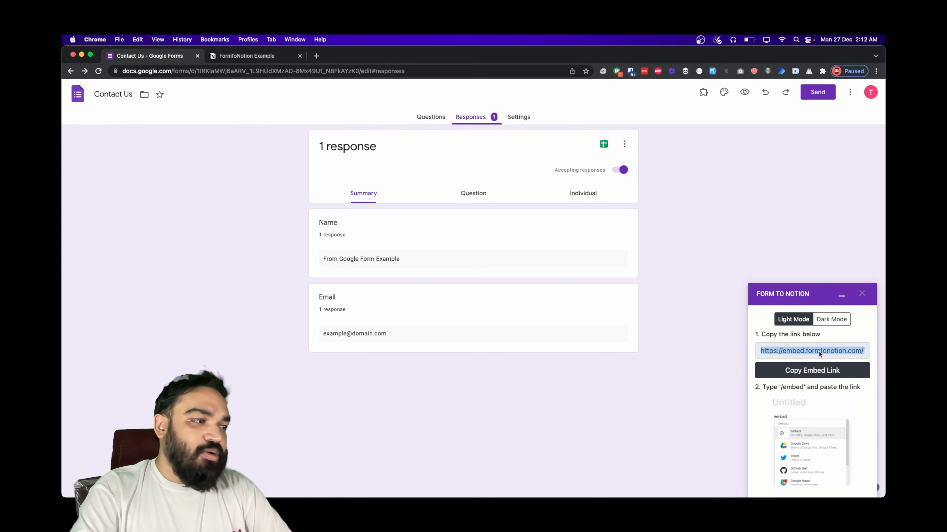
click(816, 370)
click(830, 322)
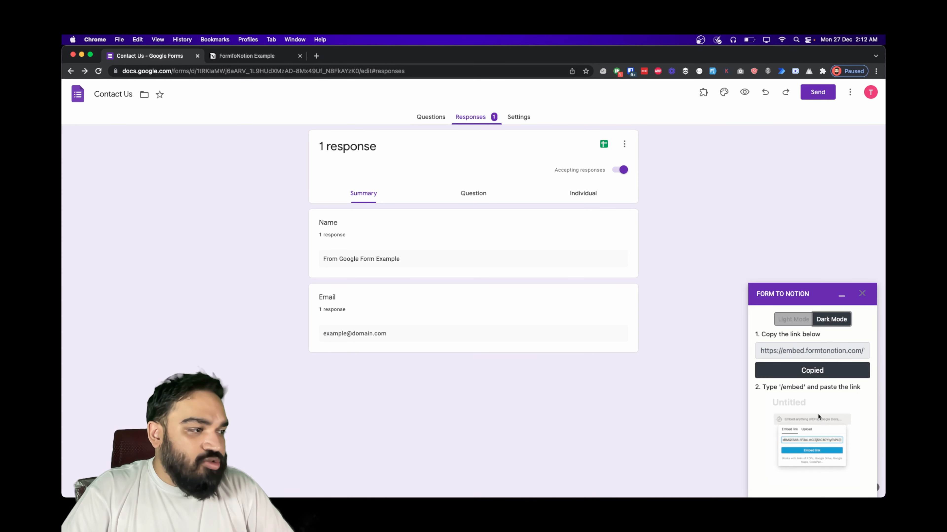
click(808, 325)
click(826, 324)
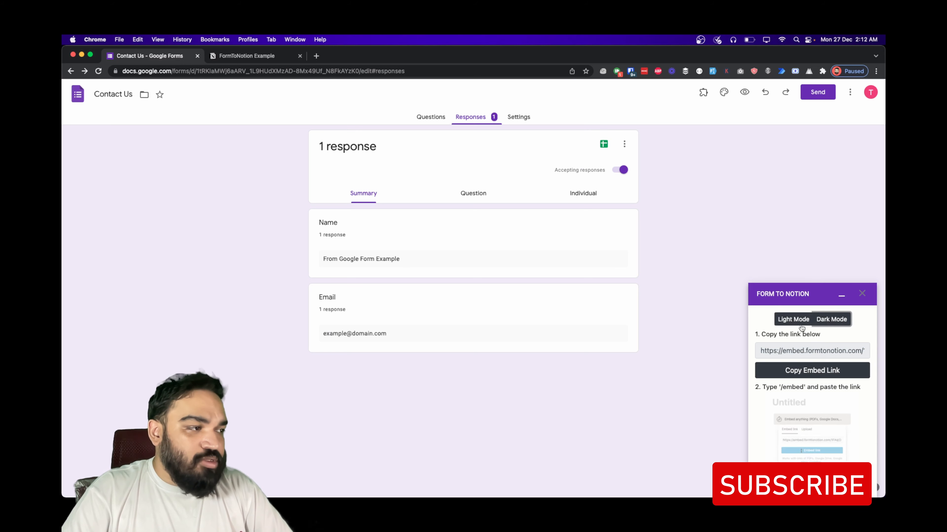
double_click(822, 346)
click(826, 371)
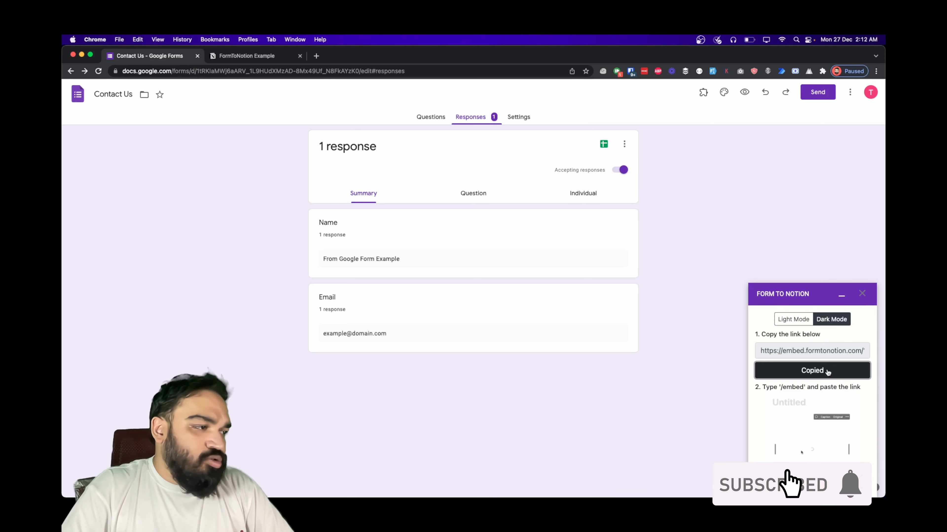
- Embed the copied dark-mode Form to Notion link below the Leads table with /embed, then return to Forms
click(238, 57)
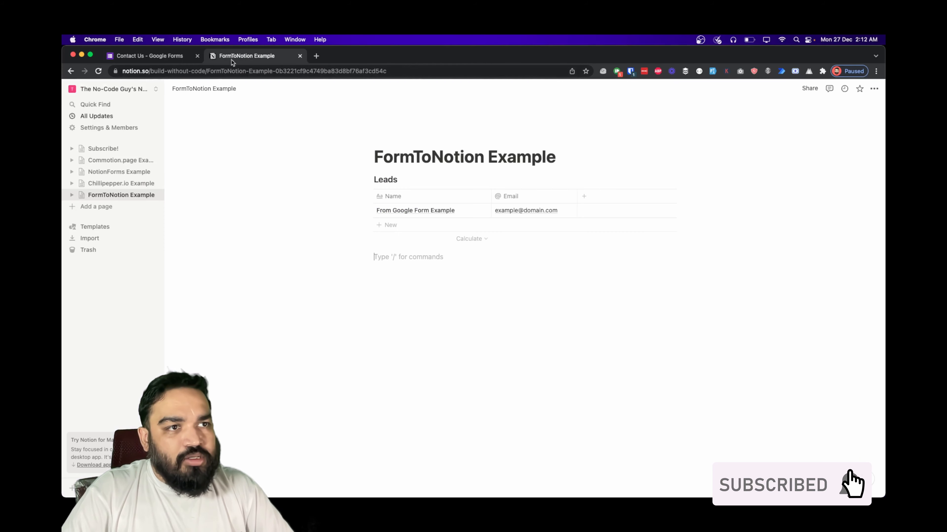
text(/embed)
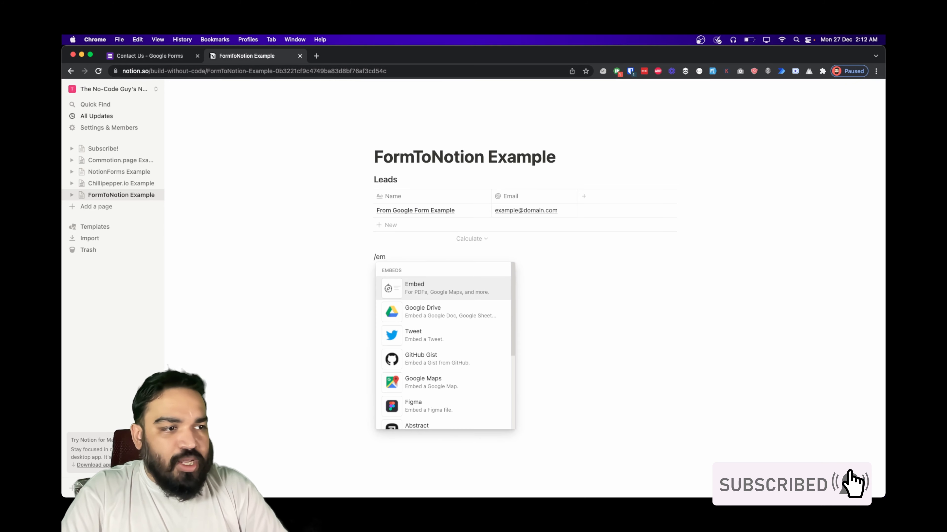
key(Return)
key(super+v)
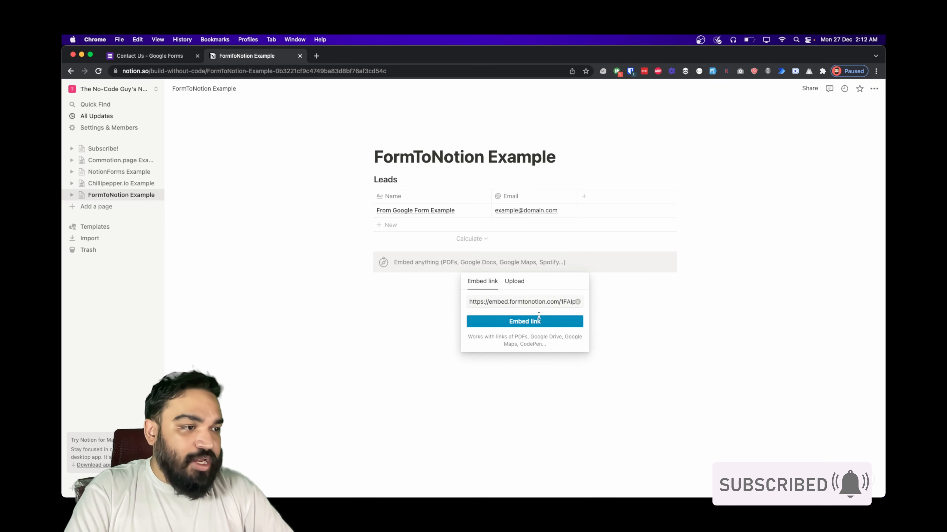
click(539, 320)
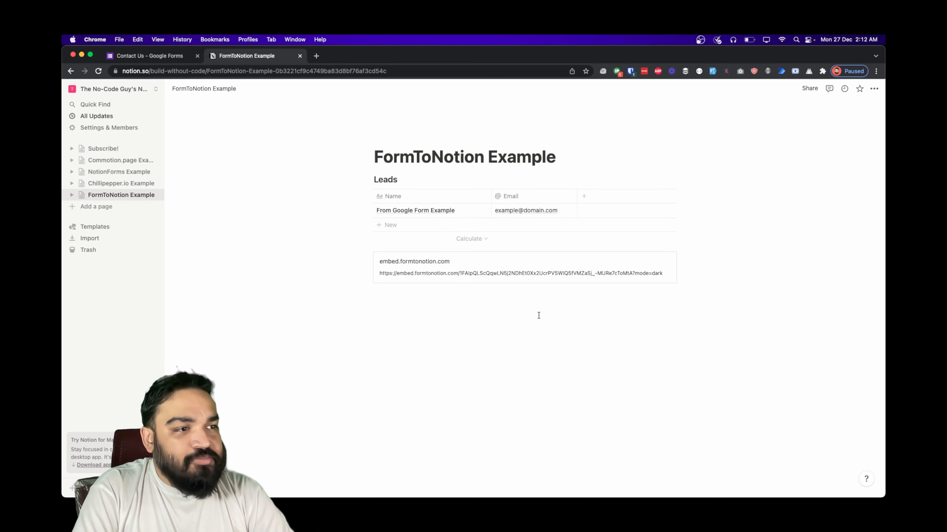
click(538, 315)
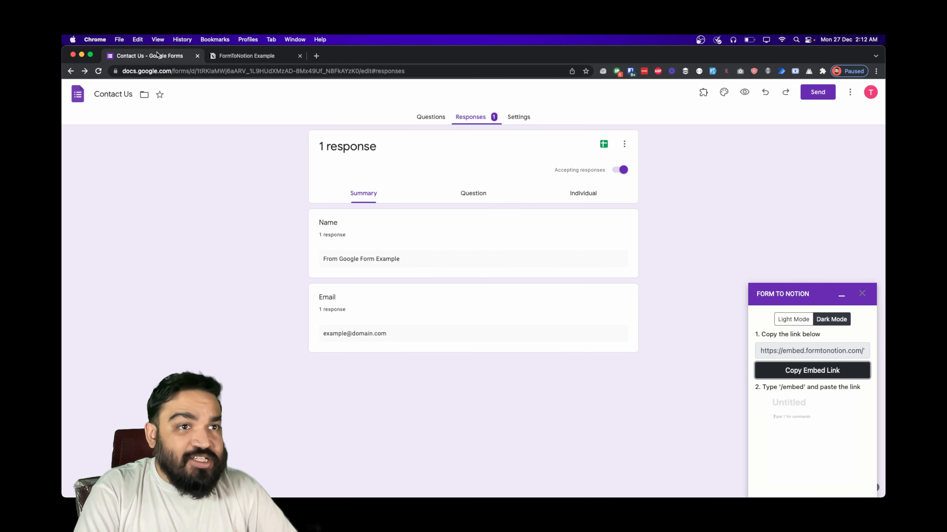
click(168, 62)
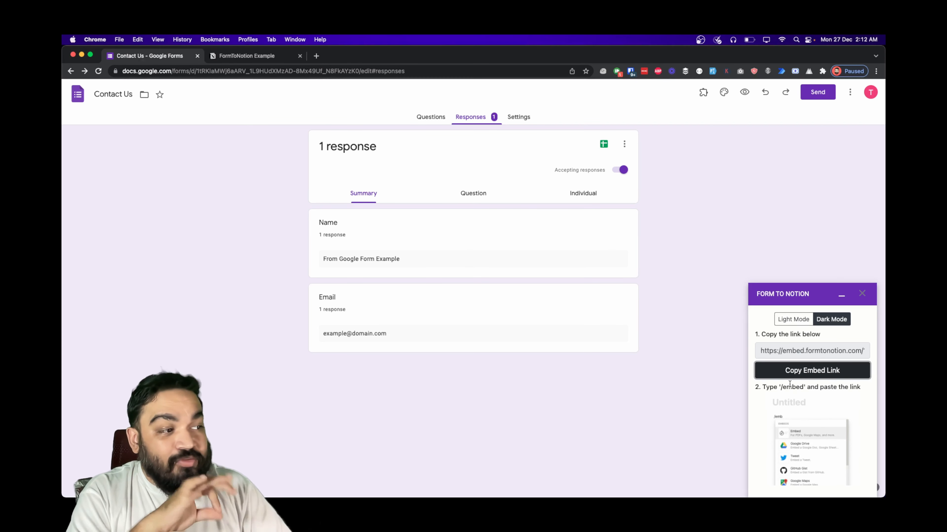
- Recopy the dark-mode embed link and paste it as a second embed on the FormToNotion Example page
click(807, 371)
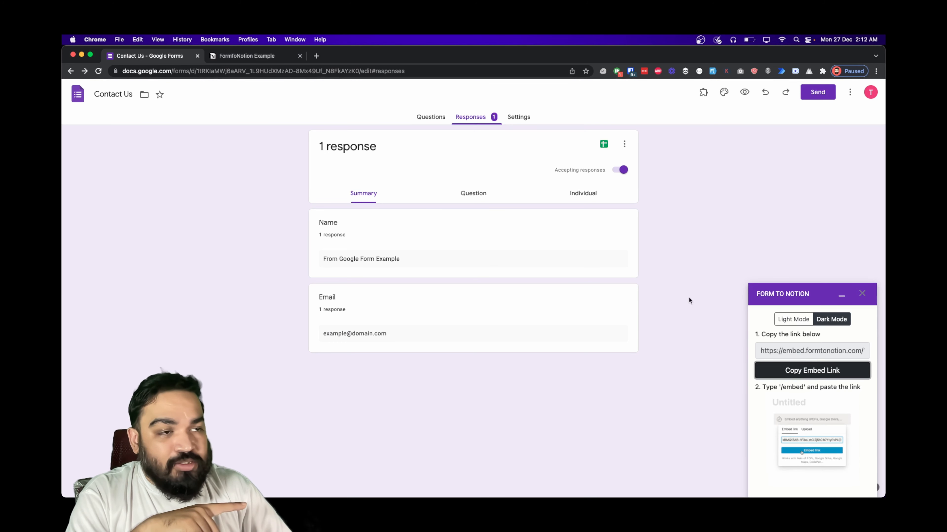
click(810, 365)
click(278, 61)
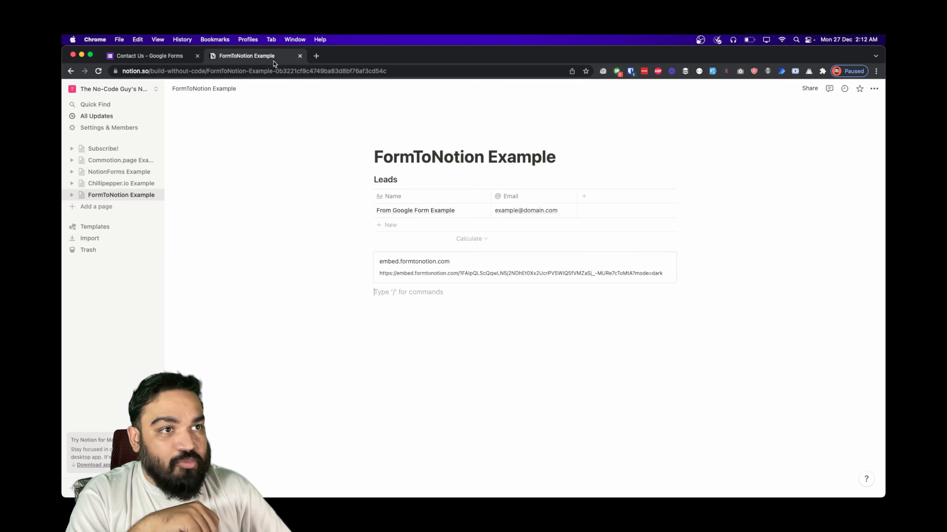
text(/embed)
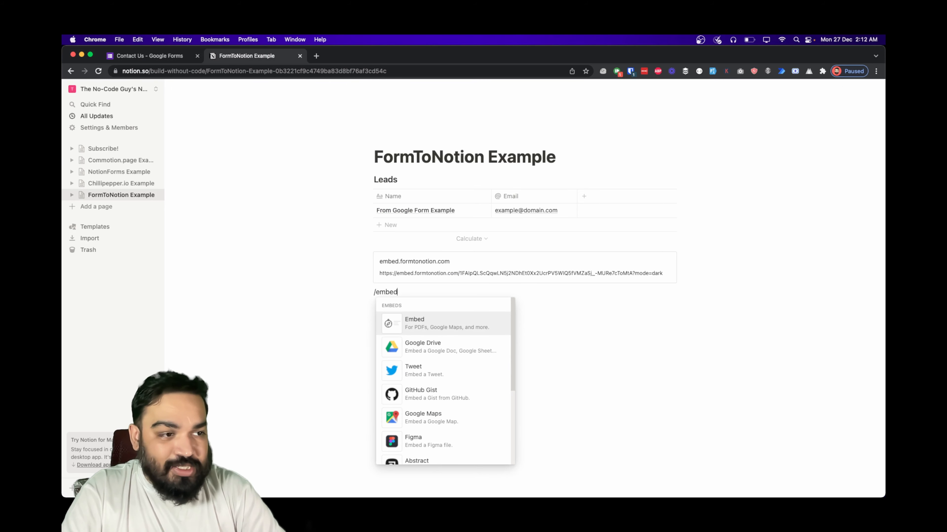
key(Return)
key(super+v)
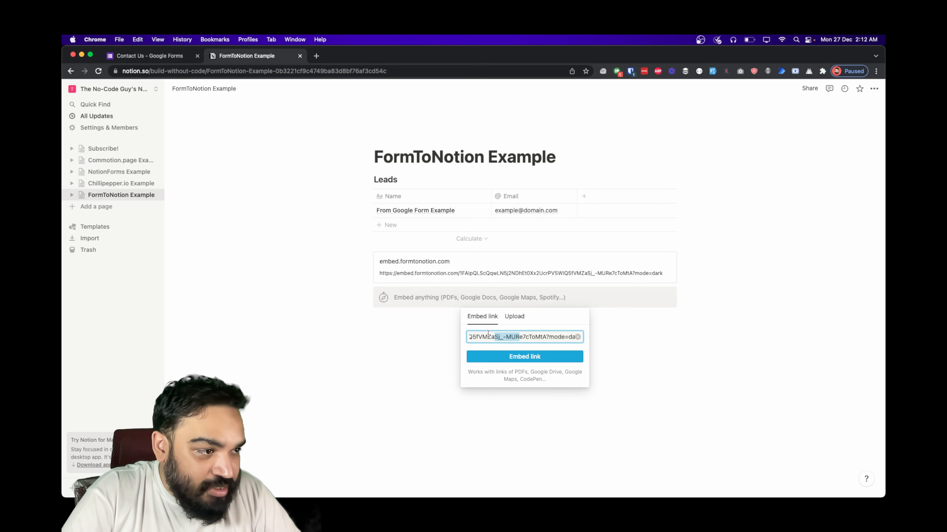
triple_click(510, 336)
click(552, 357)
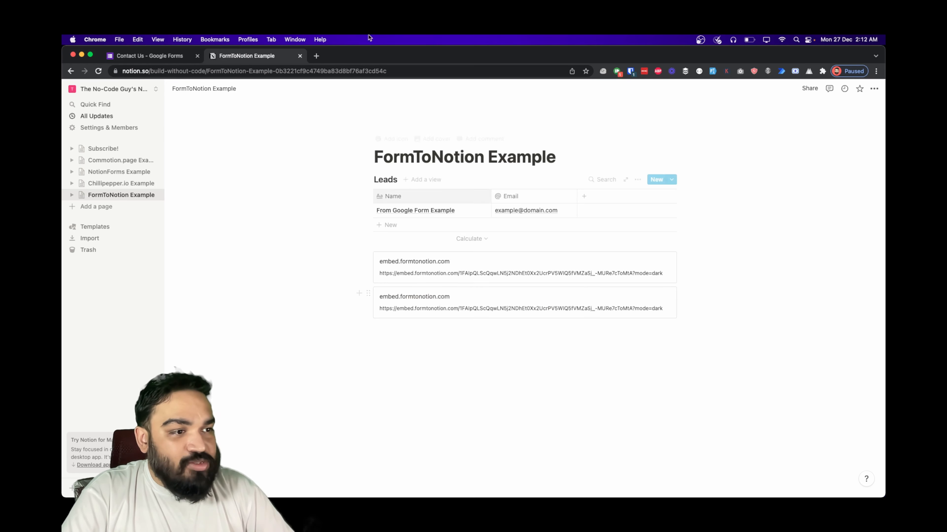
click(159, 59)
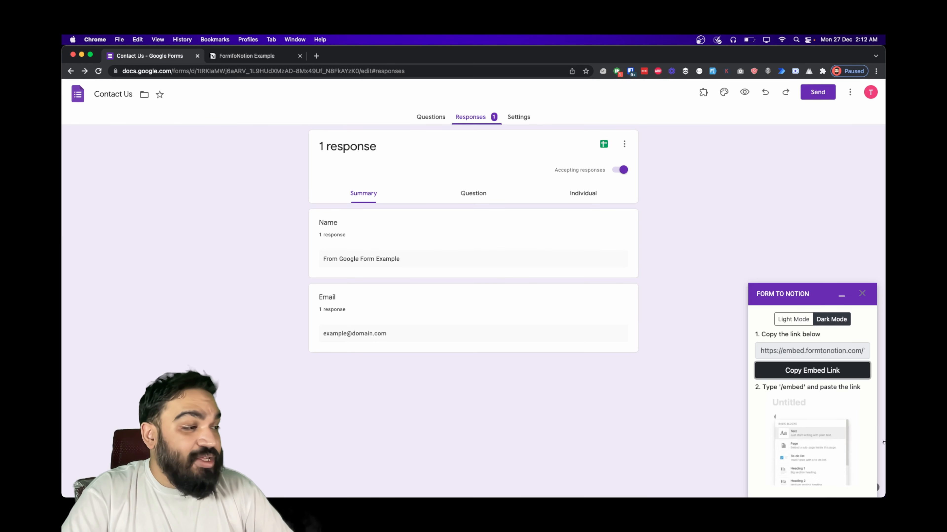
- Switch the Form to Notion embed to Light Mode and copy its embed link
click(793, 319)
click(820, 351)
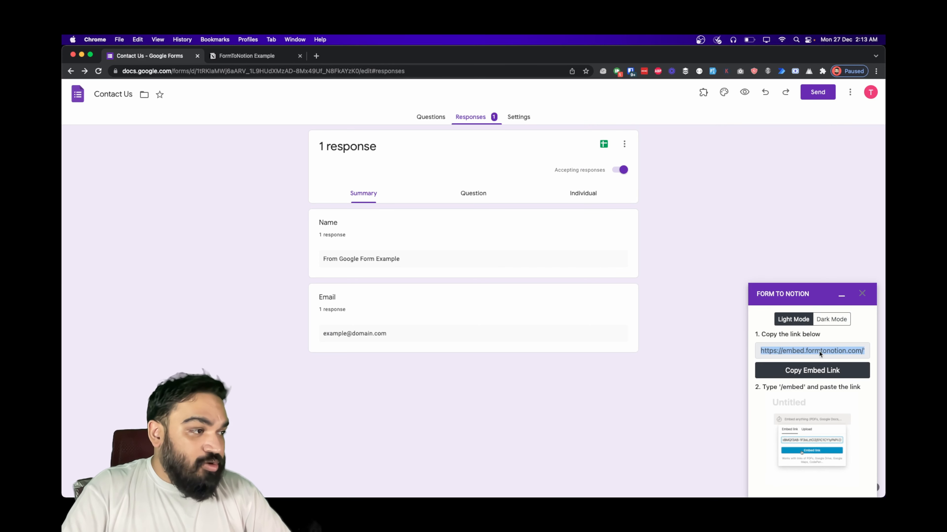
click(811, 371)
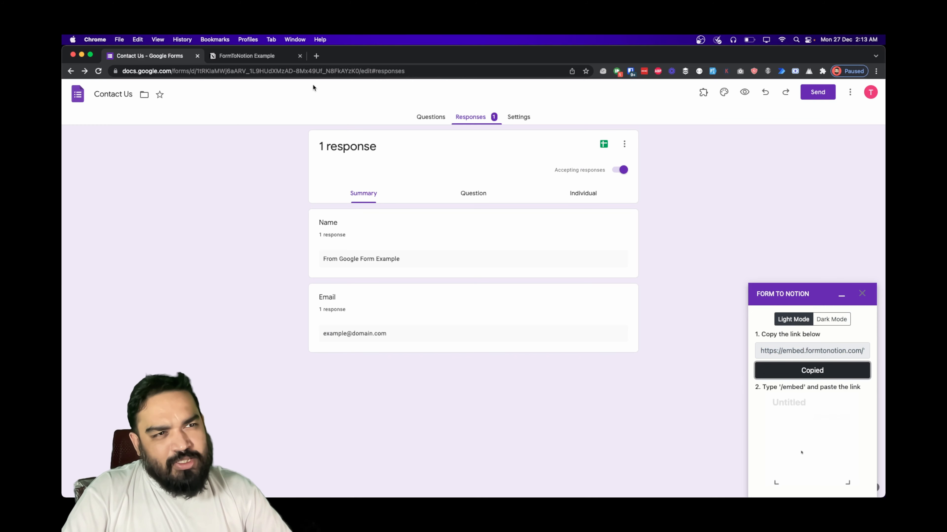
- Embed the light-mode link as a third block below the dark embeds, then return to Forms
click(258, 60)
click(461, 340)
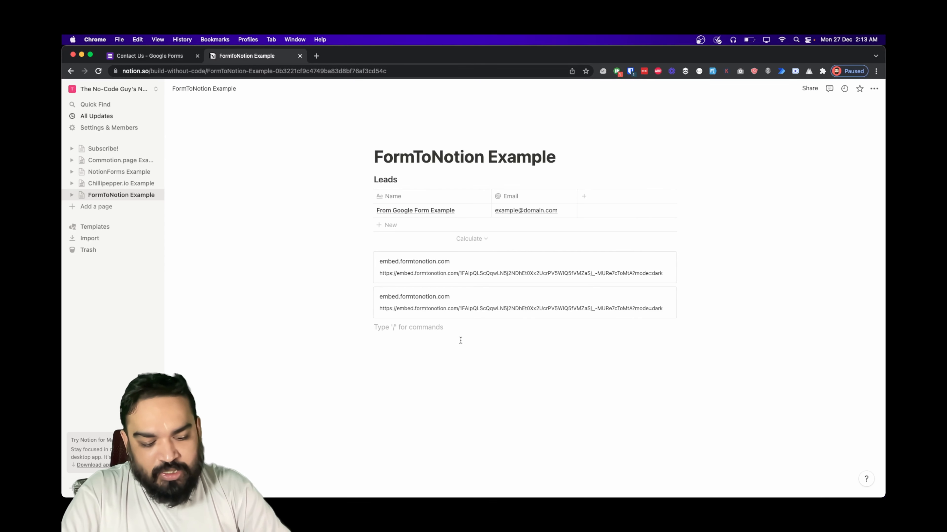
text(/emb)
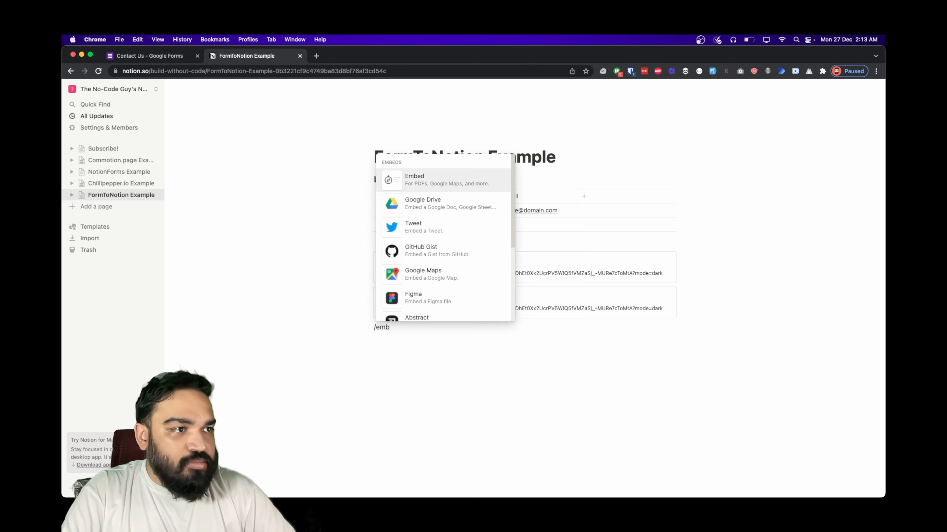
click(444, 185)
key(super+v)
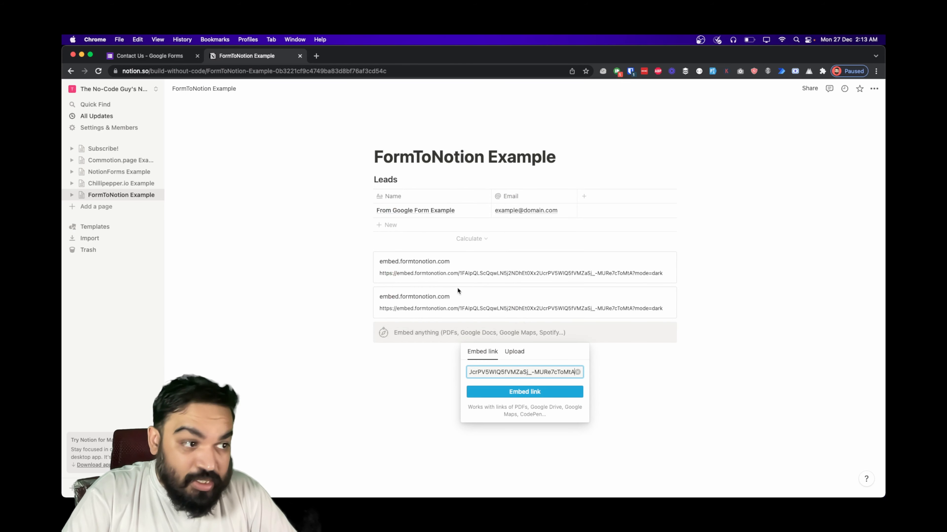
click(523, 391)
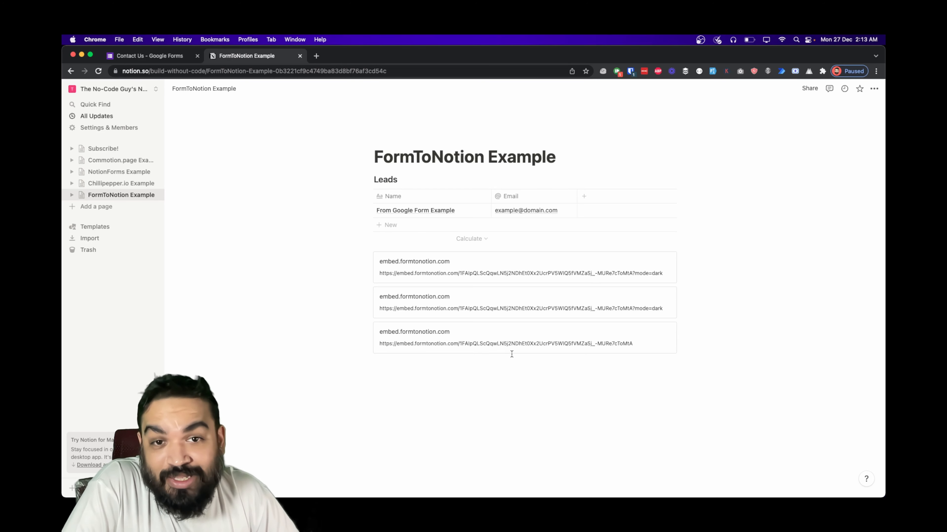
click(155, 57)
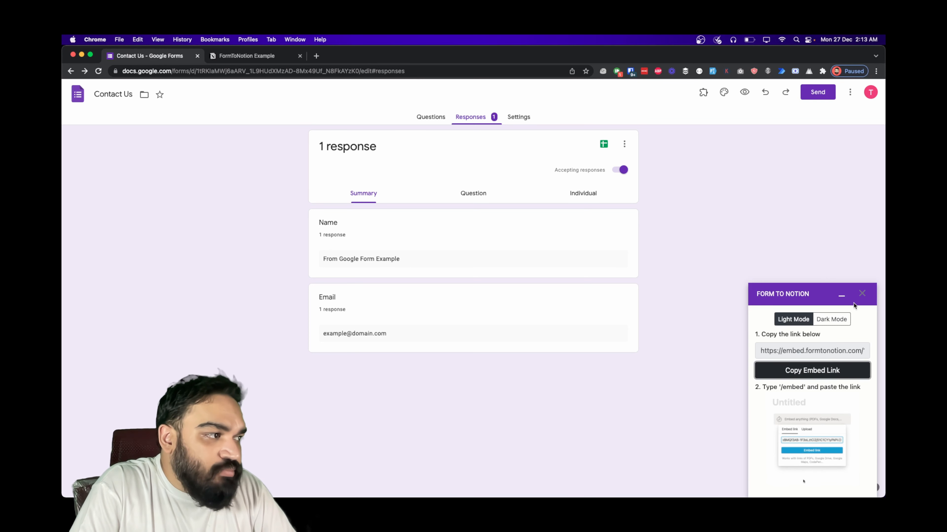
- Close the Form to Notion sidebar and show the Contact Us form's Questions tab
click(861, 294)
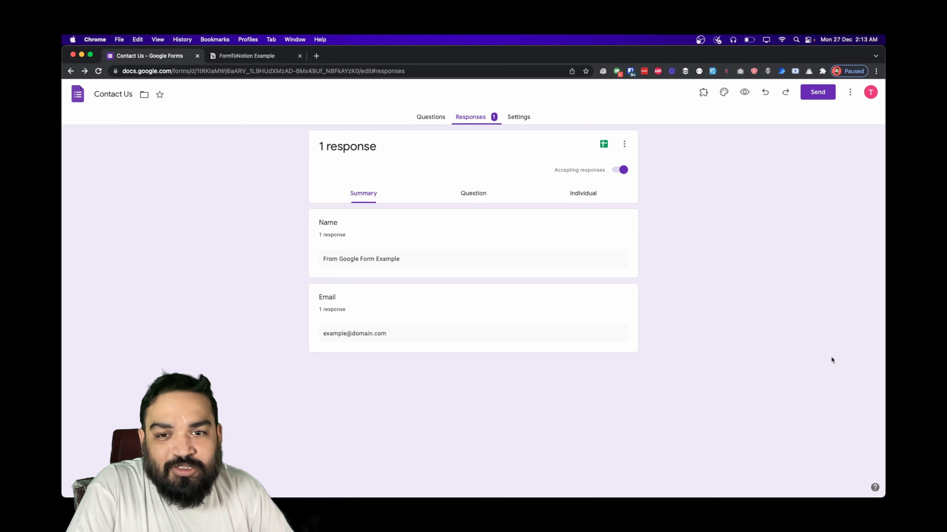
click(425, 119)
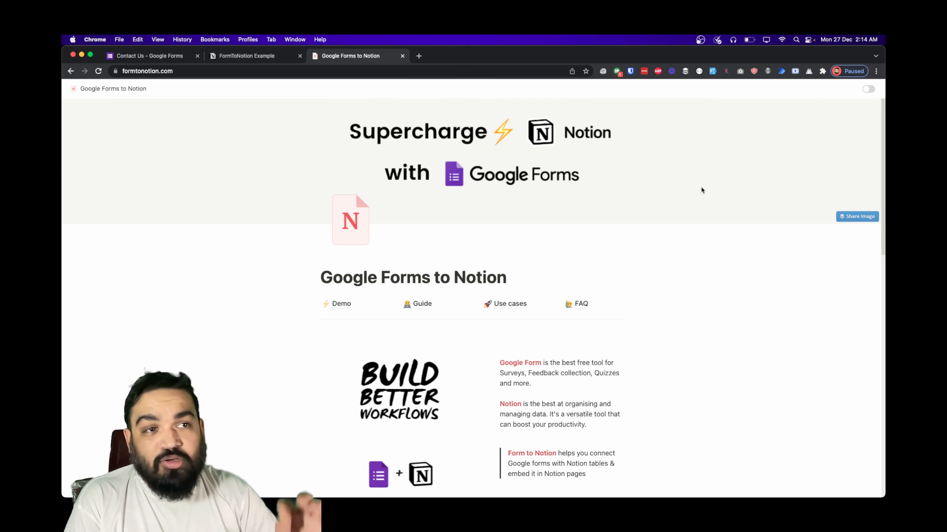
scroll(686, 238, down, 5)
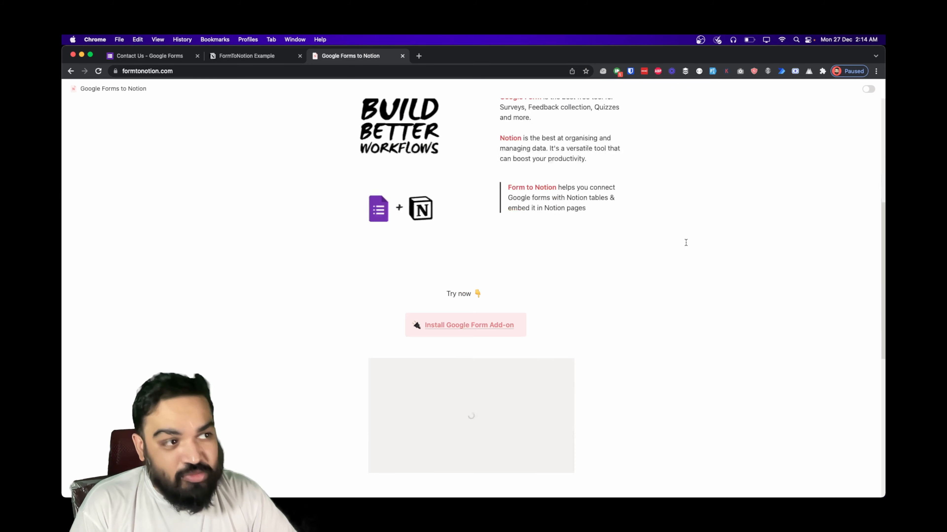
scroll(686, 243, down, 4)
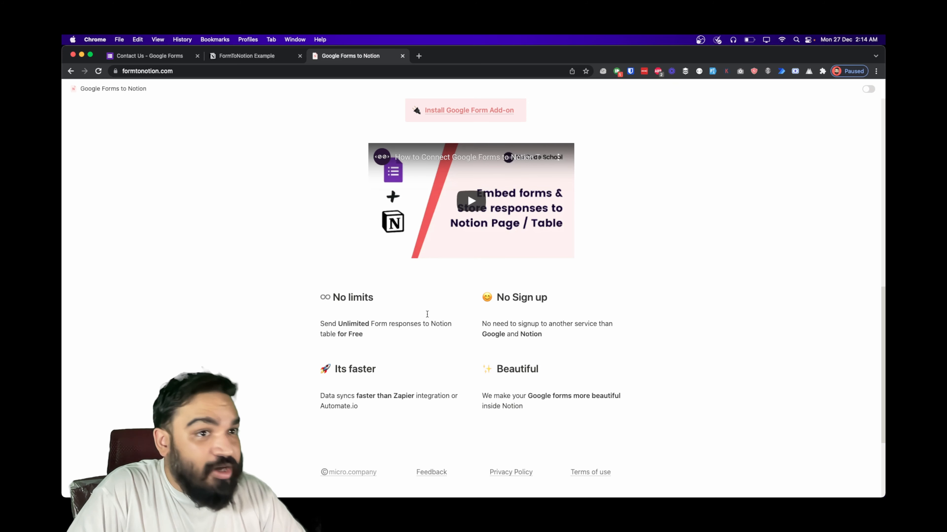
scroll(467, 202, up, 10)
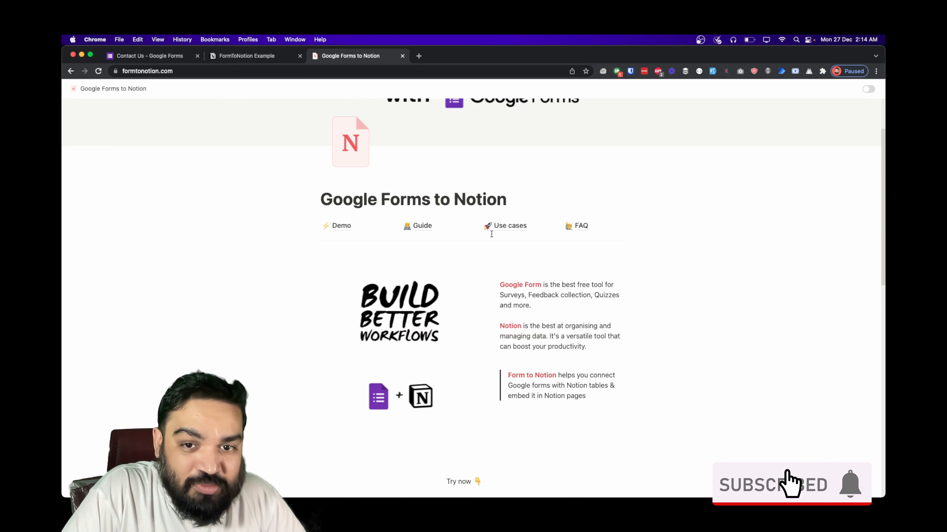
scroll(545, 185, up, 3)
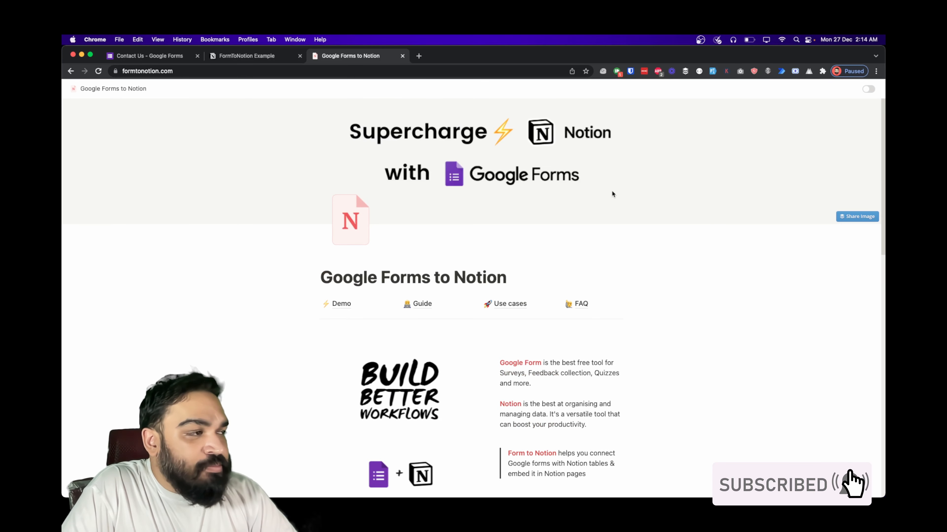
scroll(612, 191, down, 5)
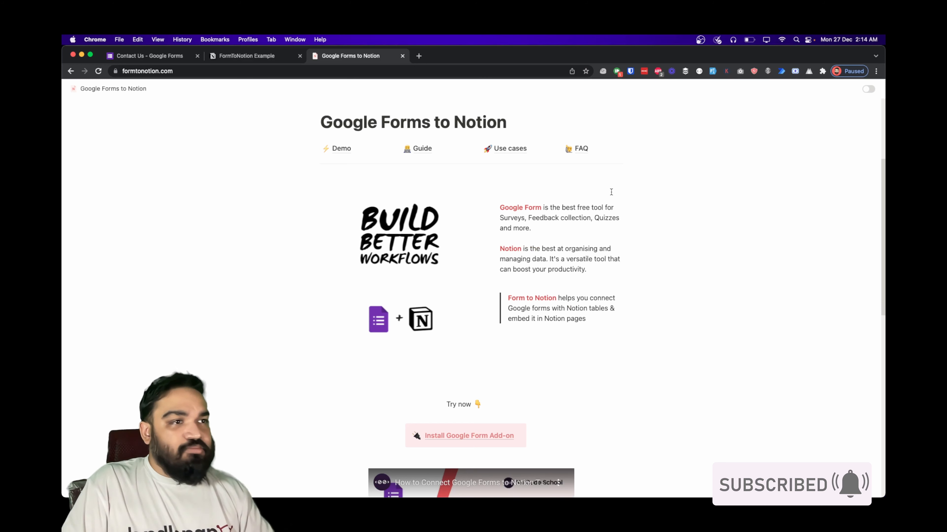